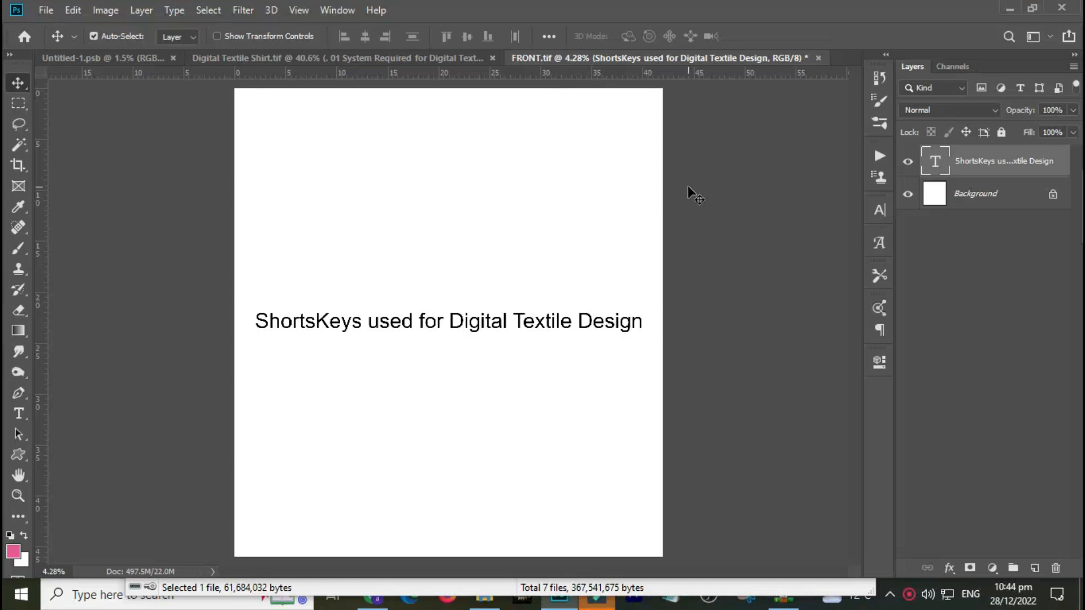
- Review the course topic list in Digital Textile Shirt.tif and return to FRONT.tif
{"action": "left_click", "coordinate": [377, 59]}
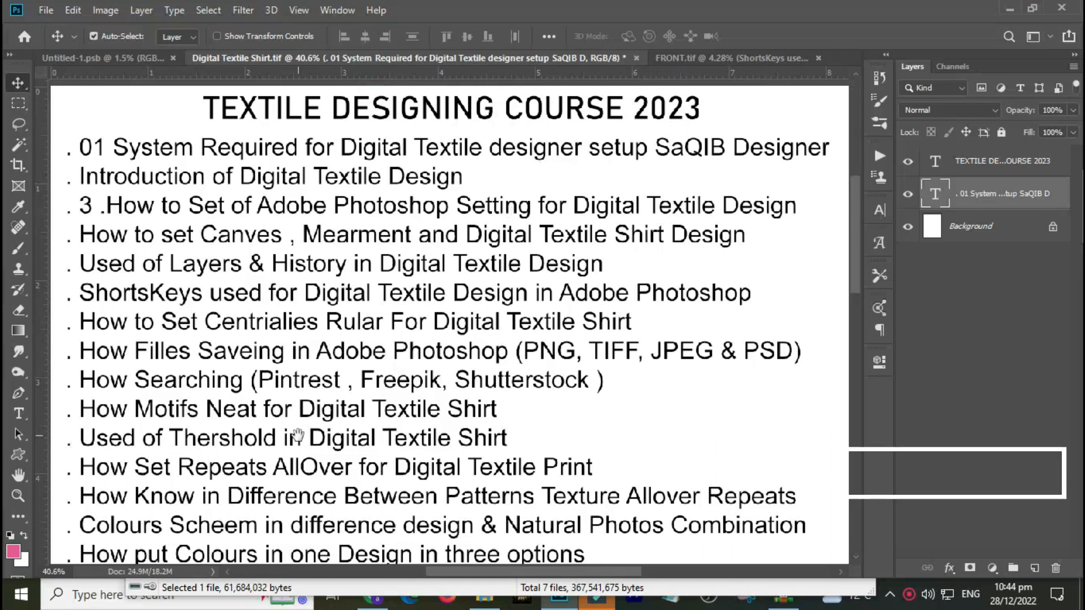
{"action": "left_click_drag", "start_coordinate": [299, 434], "coordinate": [358, 369]}
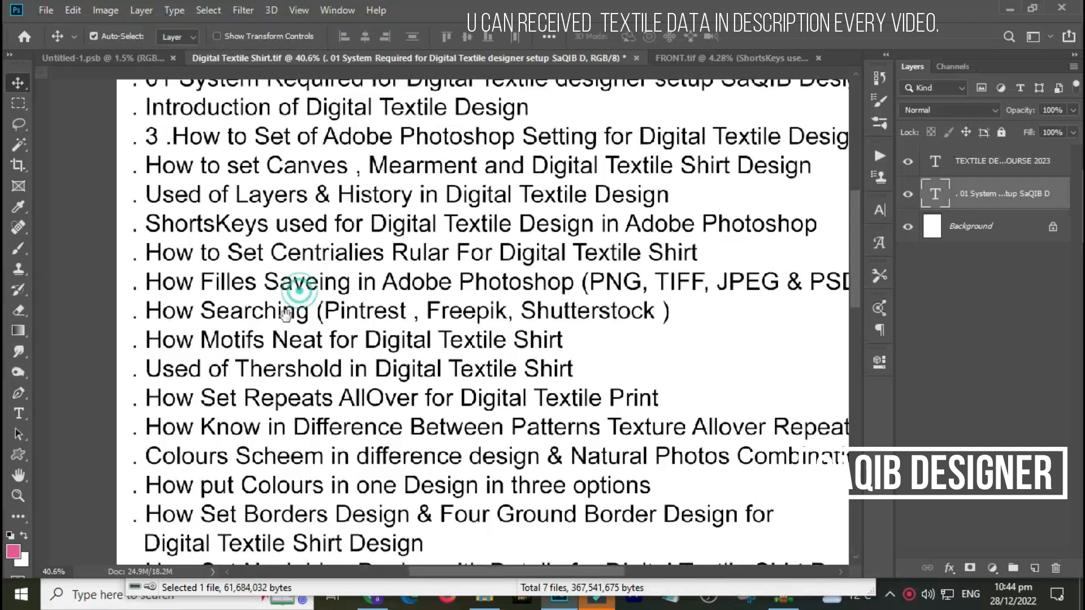
{"action": "left_click_drag", "start_coordinate": [295, 286], "coordinate": [279, 323]}
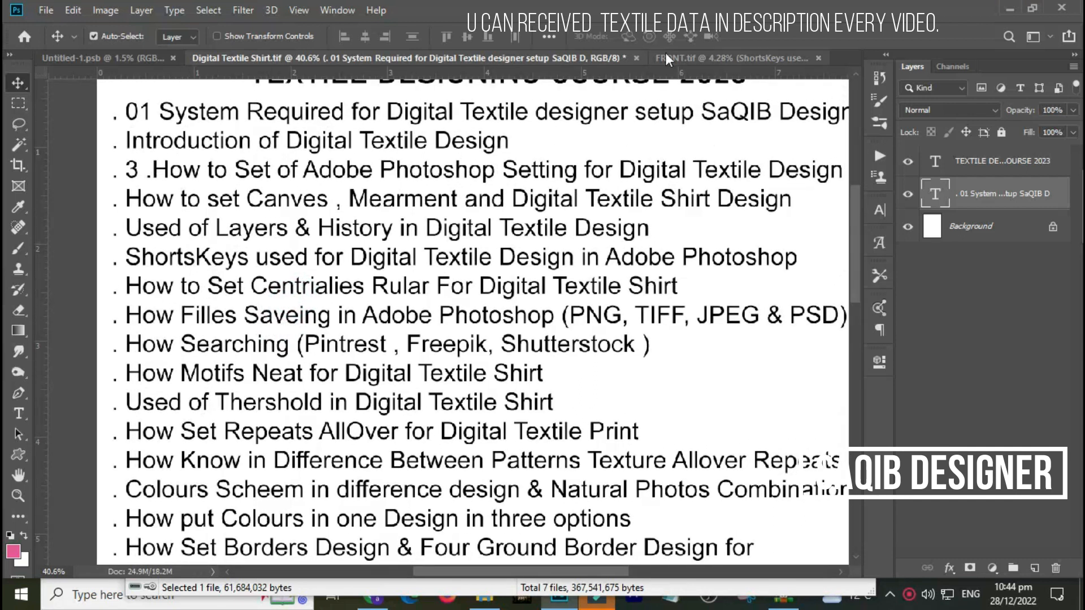
{"action": "left_click", "coordinate": [676, 58]}
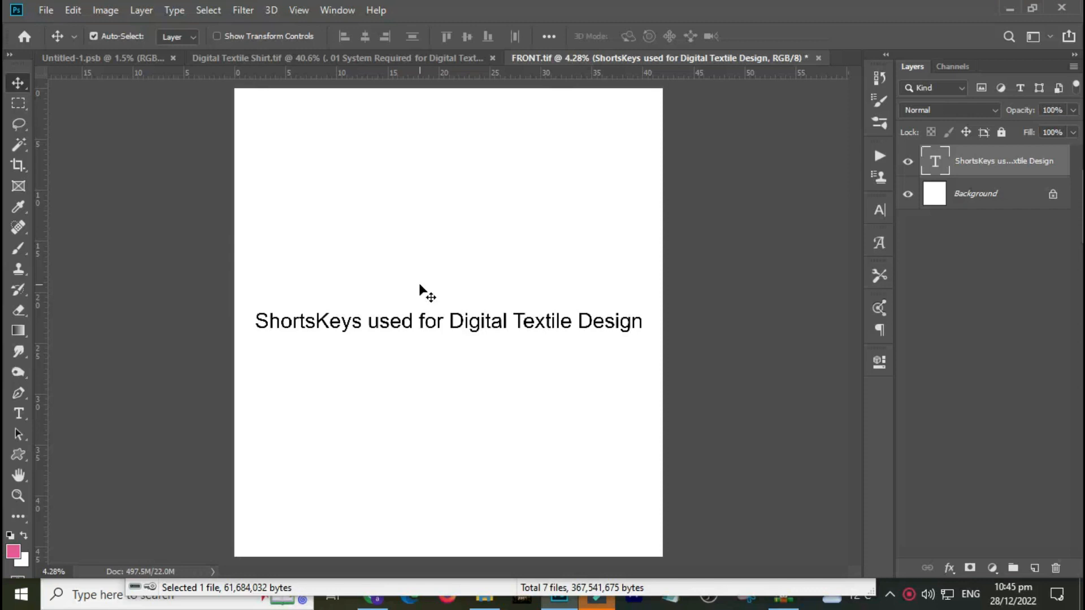
- Activate the Rectangular Marquee, Lasso, Magic Wand, Crop, Gradient, Dodge/Burn and Clone Stamp tools one after another
{"action": "key", "text": "m"}
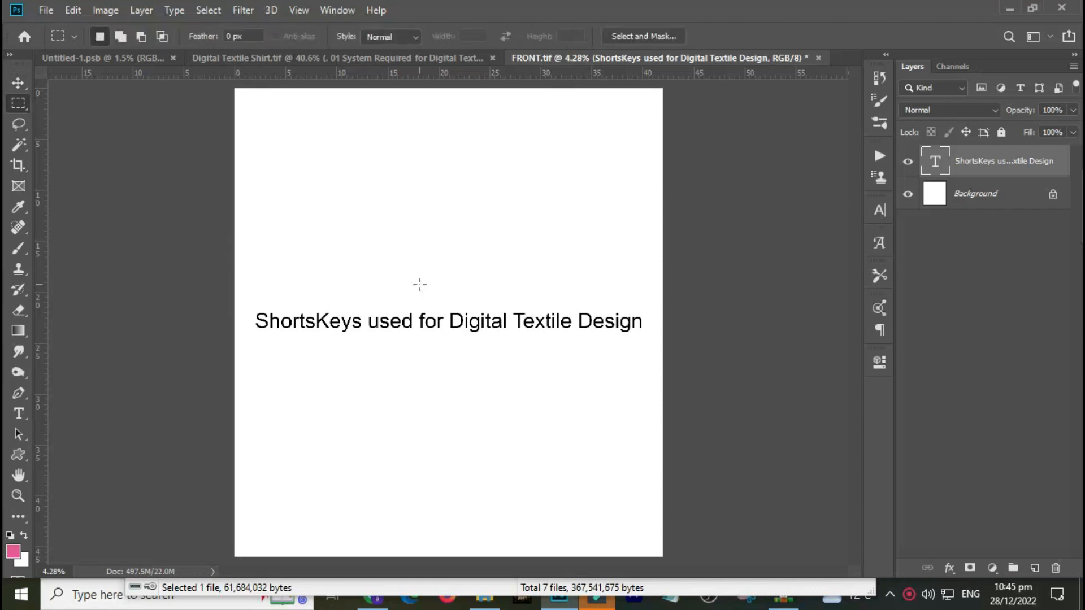
{"action": "key", "text": "l"}
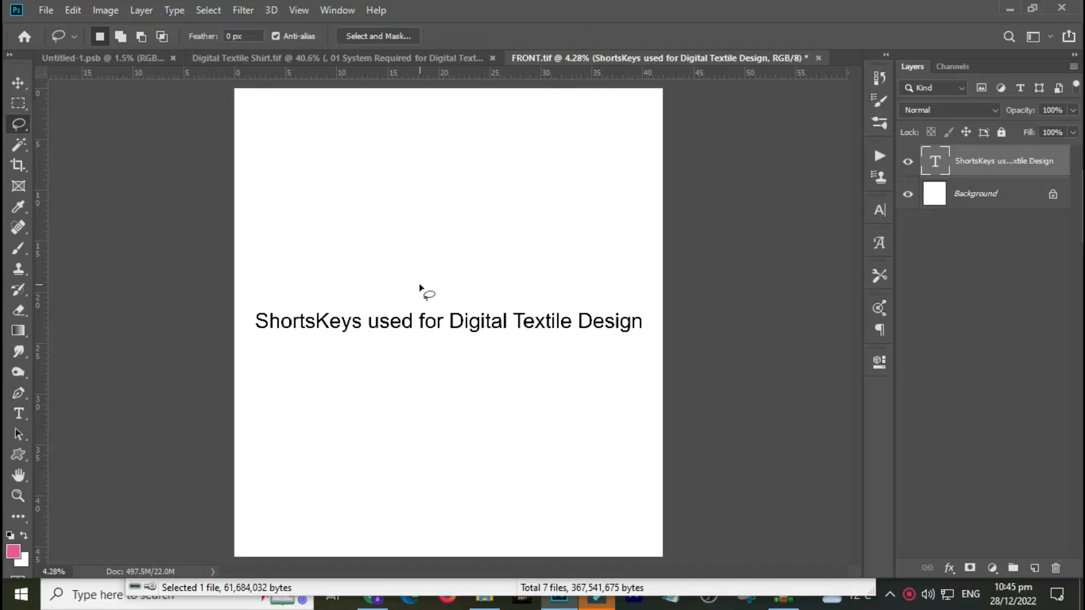
{"action": "key", "text": "w"}
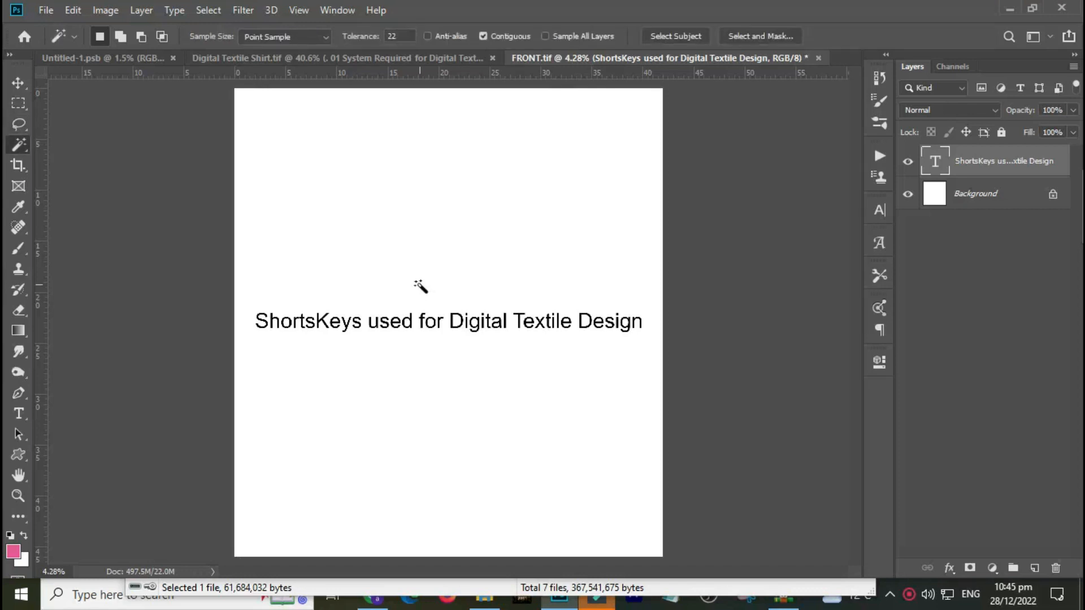
{"action": "key", "text": "c"}
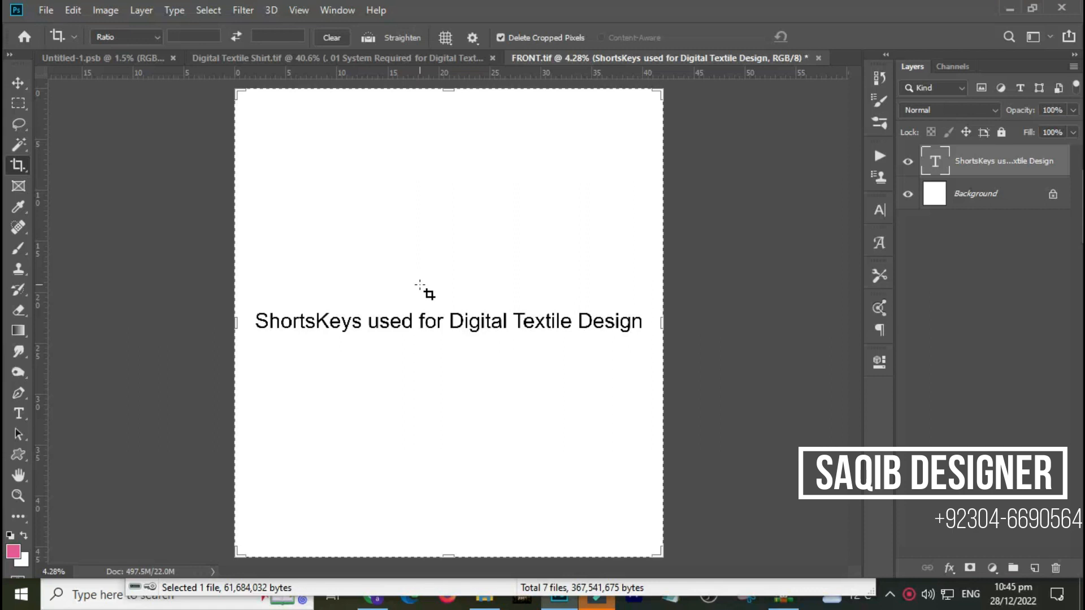
{"action": "key", "text": "g"}
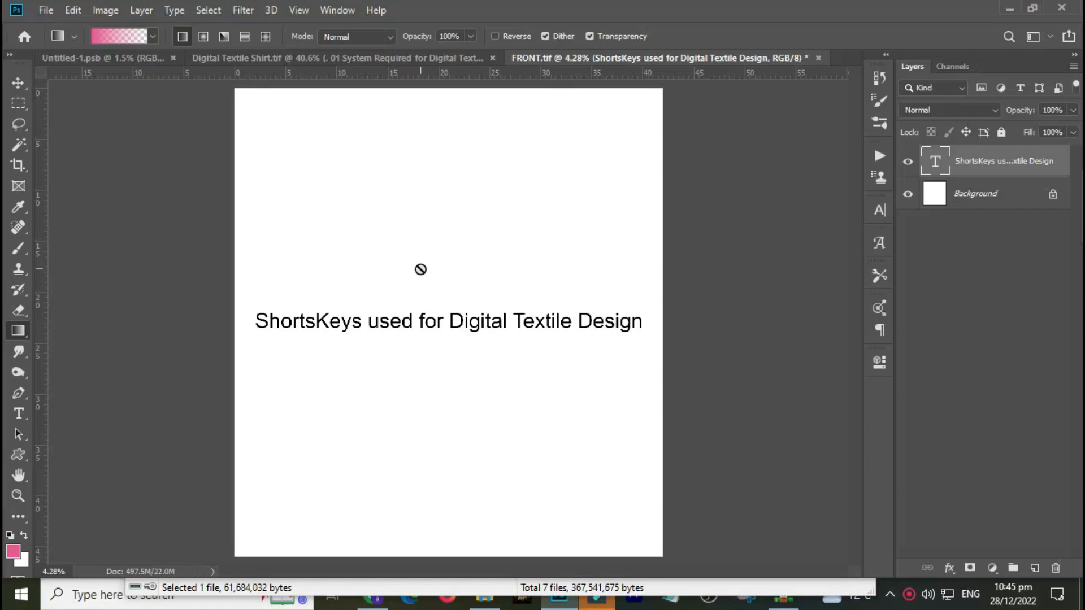
{"action": "left_click", "coordinate": [21, 371]}
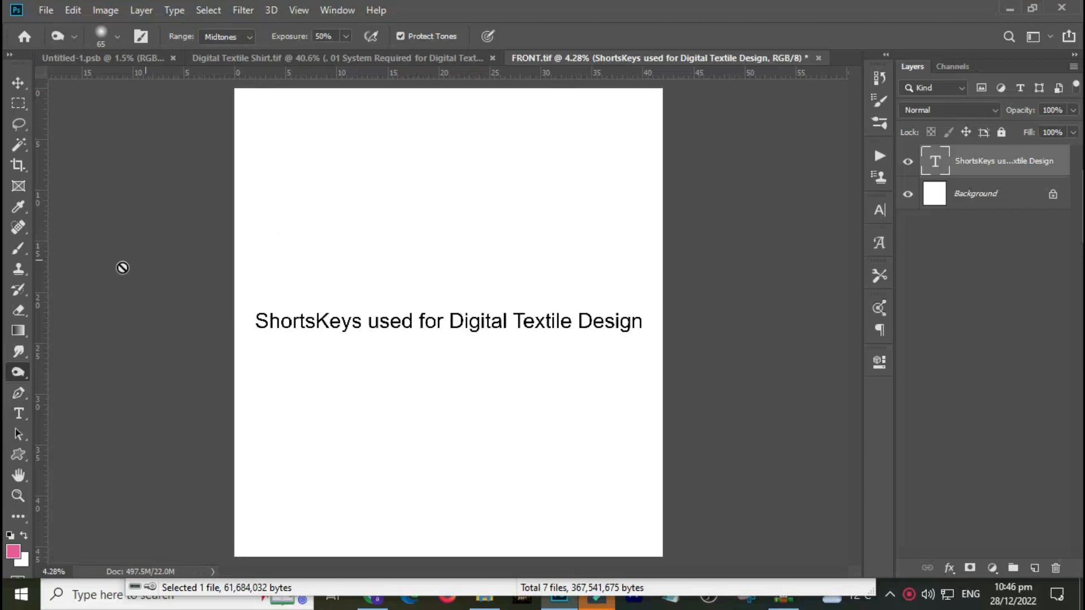
{"action": "left_click", "coordinate": [19, 268]}
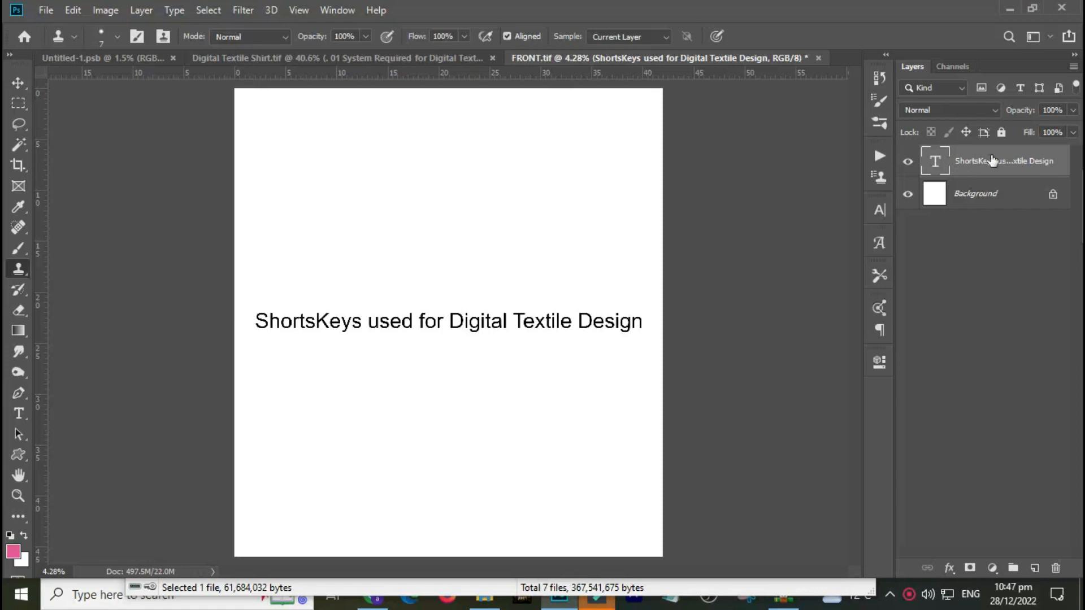
- Duplicate the text layer, hide the original, and convert the copy to a smart object before rasterizing it
{"action": "key", "text": "ctrl+j"}
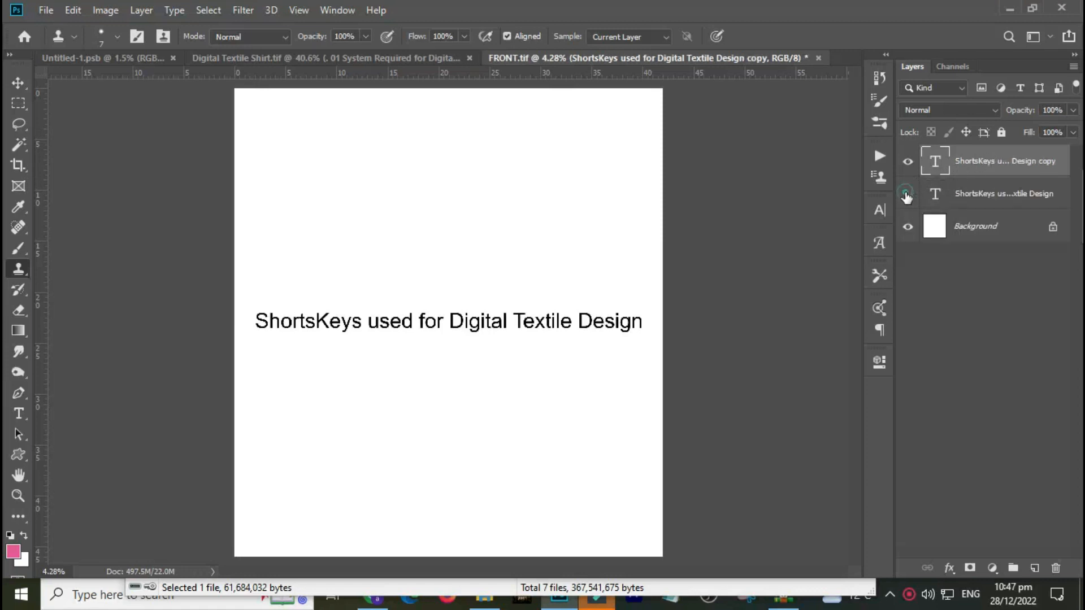
{"action": "right_click", "coordinate": [1003, 160]}
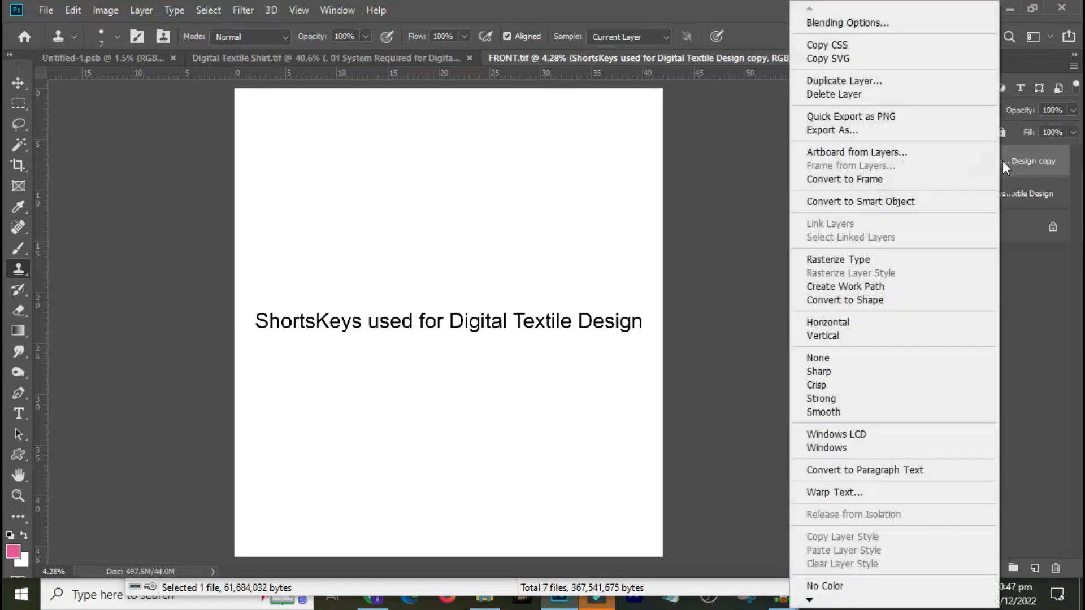
{"action": "left_click", "coordinate": [893, 202]}
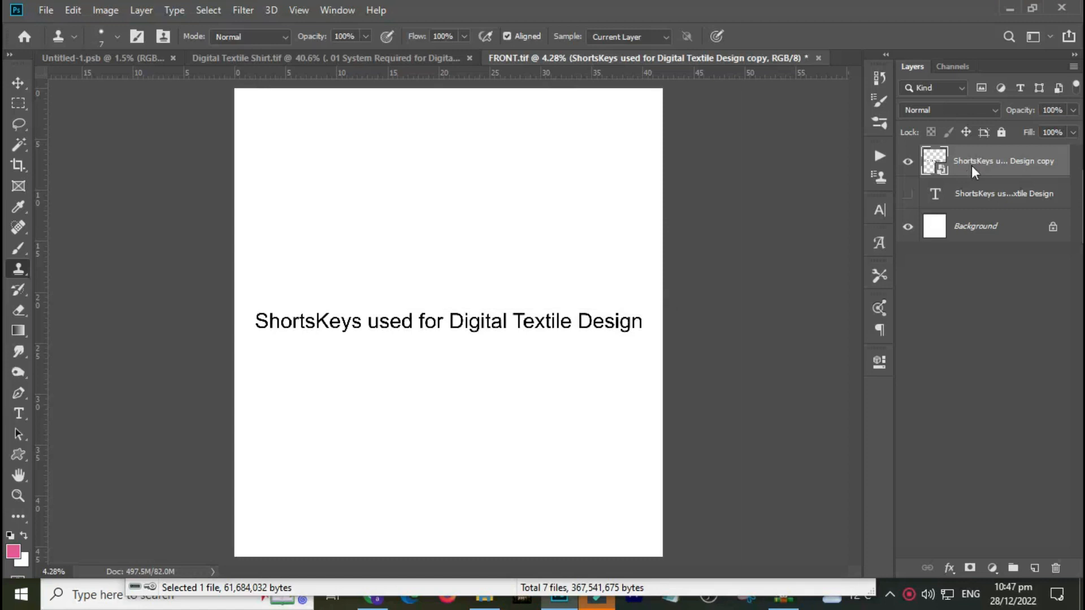
{"action": "right_click", "coordinate": [976, 165]}
{"action": "left_click", "coordinate": [830, 284]}
- Move the rasterized text copy higher on the canvas with Free Transform and end with the Move tool active
{"action": "key", "text": "ctrl+t"}
{"action": "left_click_drag", "start_coordinate": [571, 323], "coordinate": [570, 267]}
{"action": "key", "text": "Return"}
{"action": "key", "text": "s"}
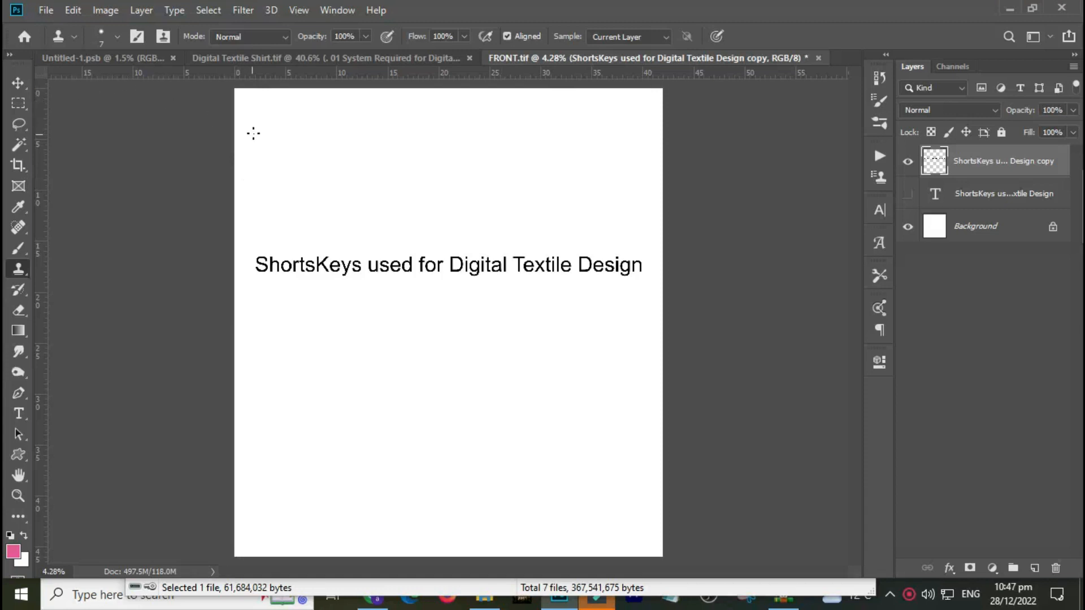
{"action": "key", "text": "v"}
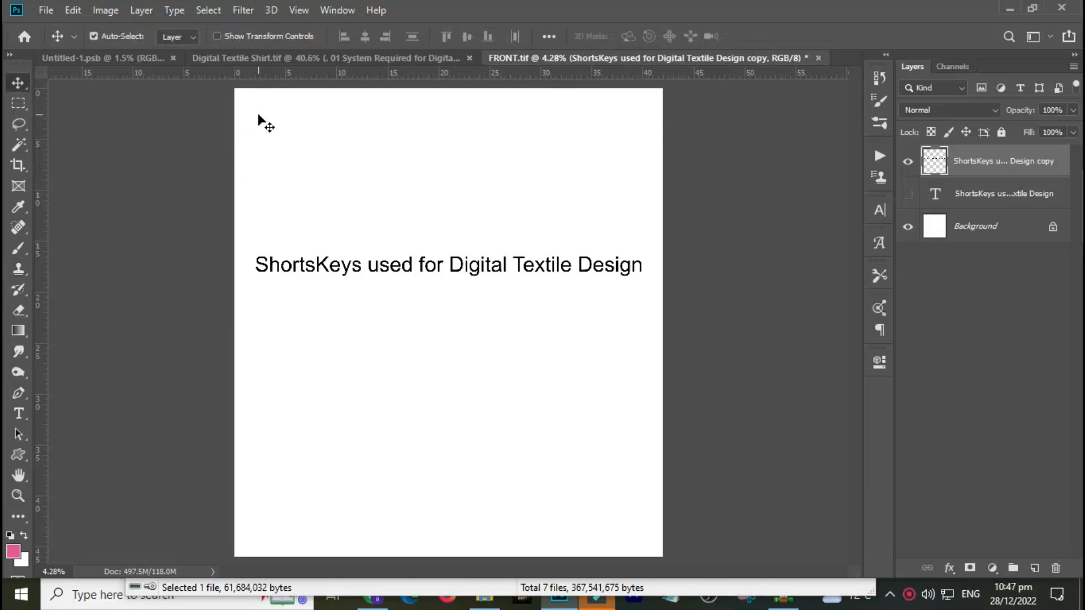
{"action": "left_click", "coordinate": [107, 11]}
{"action": "mouse_move", "coordinate": [141, 10]}
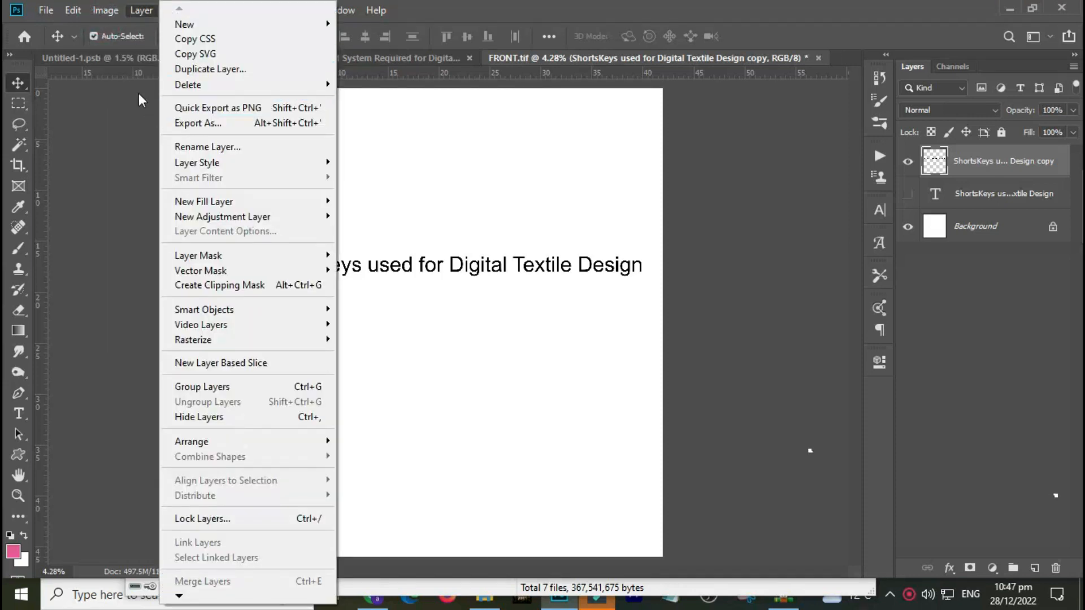
{"action": "mouse_move", "coordinate": [84, 13]}
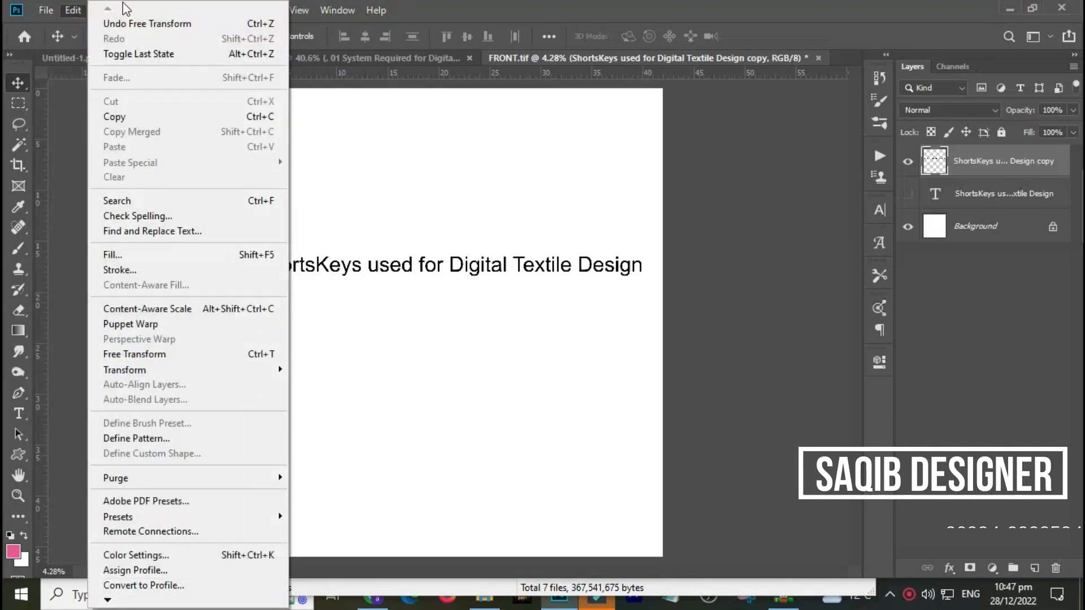
{"action": "mouse_move", "coordinate": [311, 11]}
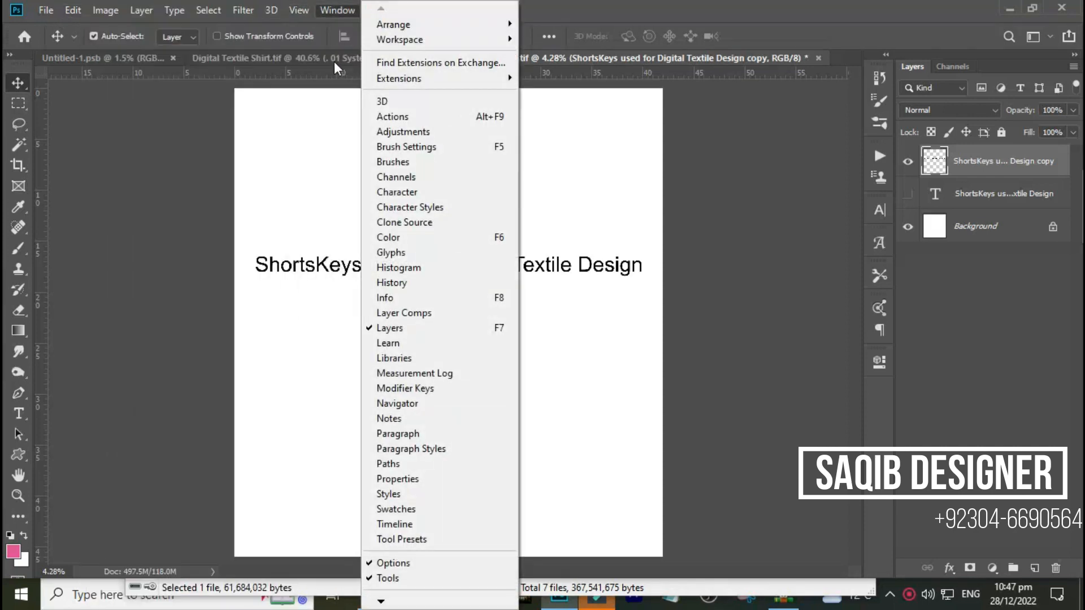
{"action": "left_click", "coordinate": [360, 96]}
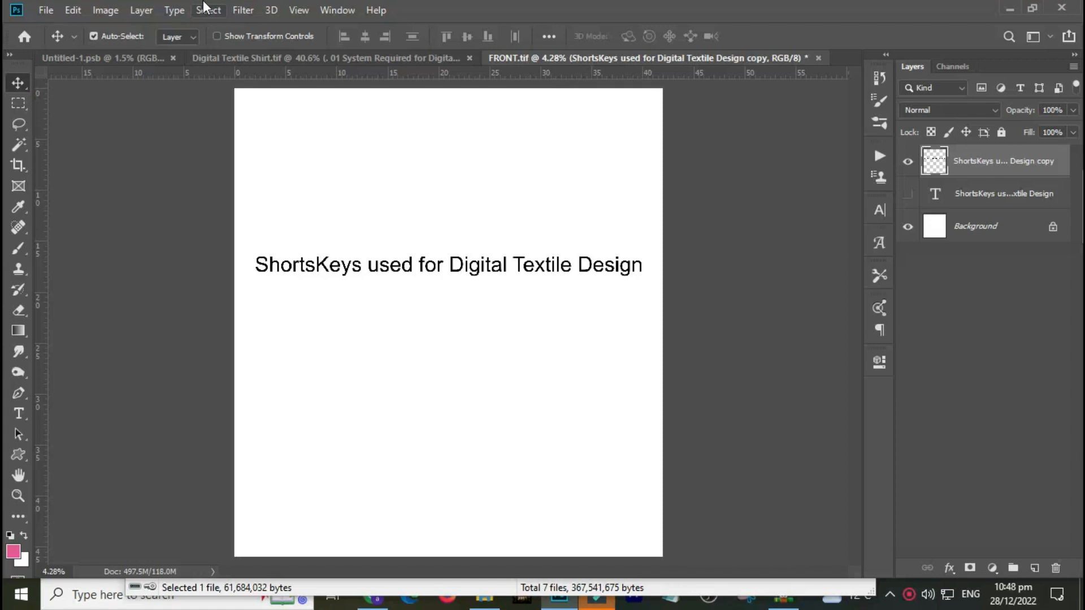
- Select the entire canvas and toggle the text copy layer's visibility off and on again
{"action": "key", "text": "ctrl+a"}
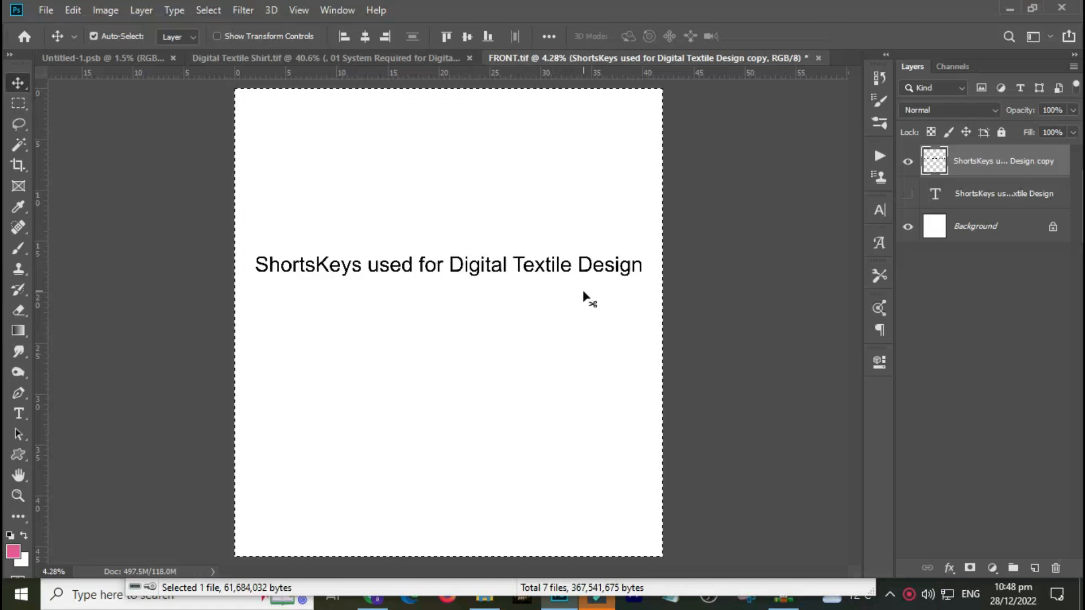
{"action": "left_click", "coordinate": [907, 162]}
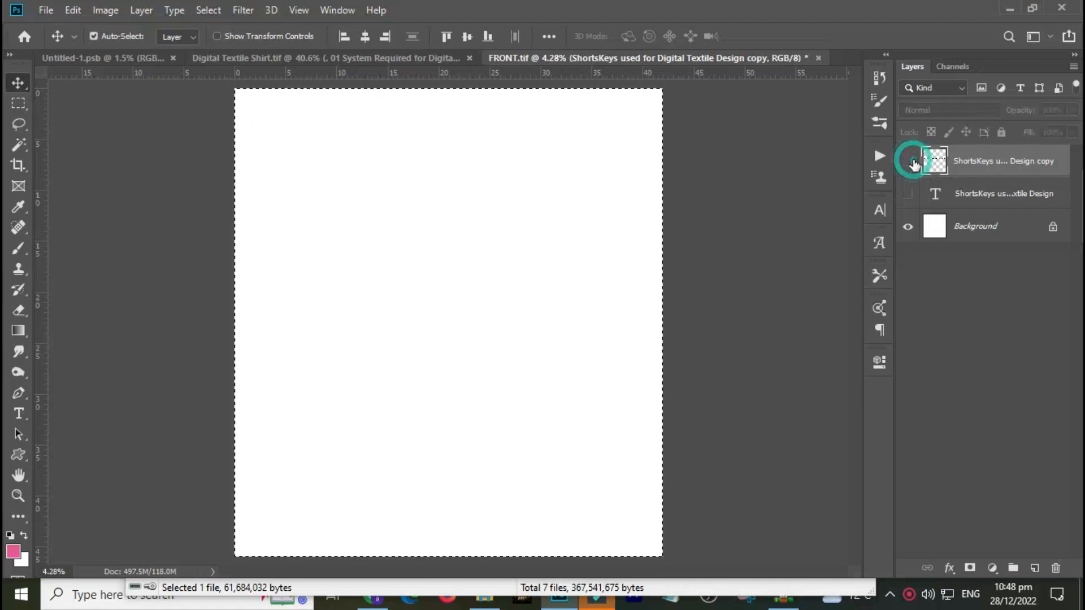
{"action": "left_click", "coordinate": [910, 163]}
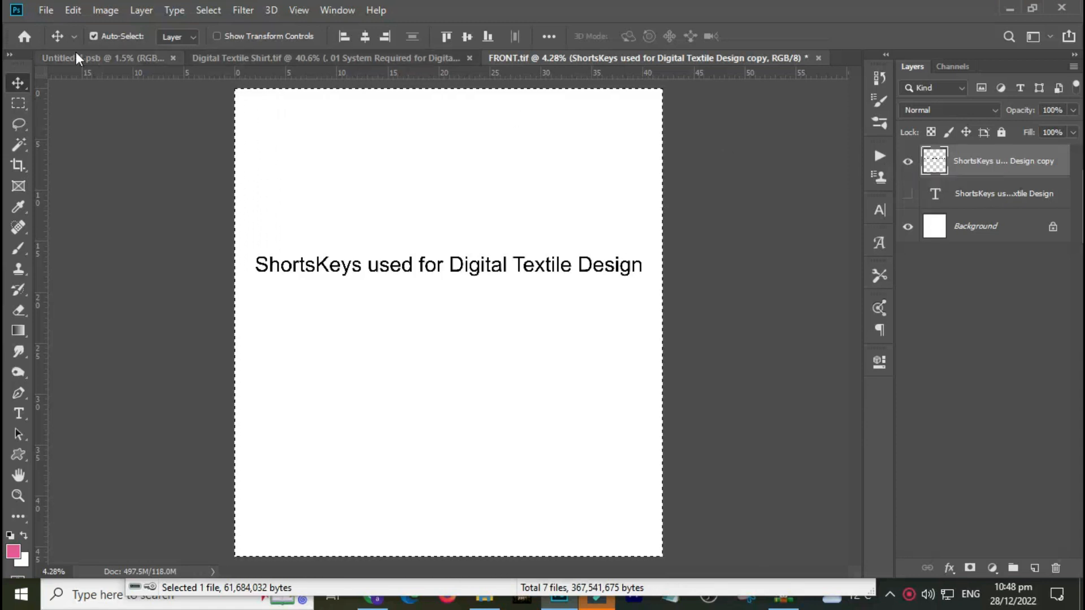
- Switch between the open documents Untitled-1.psb and Digital Textile Shirt.tif, ending in FRONT.tif
{"action": "key", "text": "alt"}
{"action": "key", "text": "w"}
{"action": "key", "text": "1"}
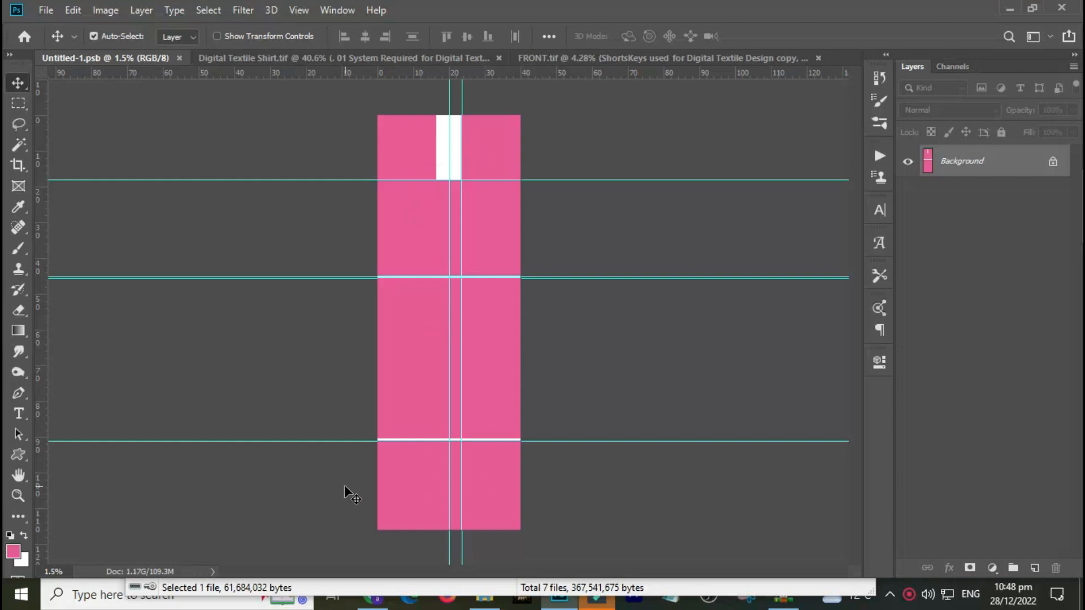
{"action": "key", "text": "ctrl"}
{"action": "left_click", "coordinate": [460, 59]}
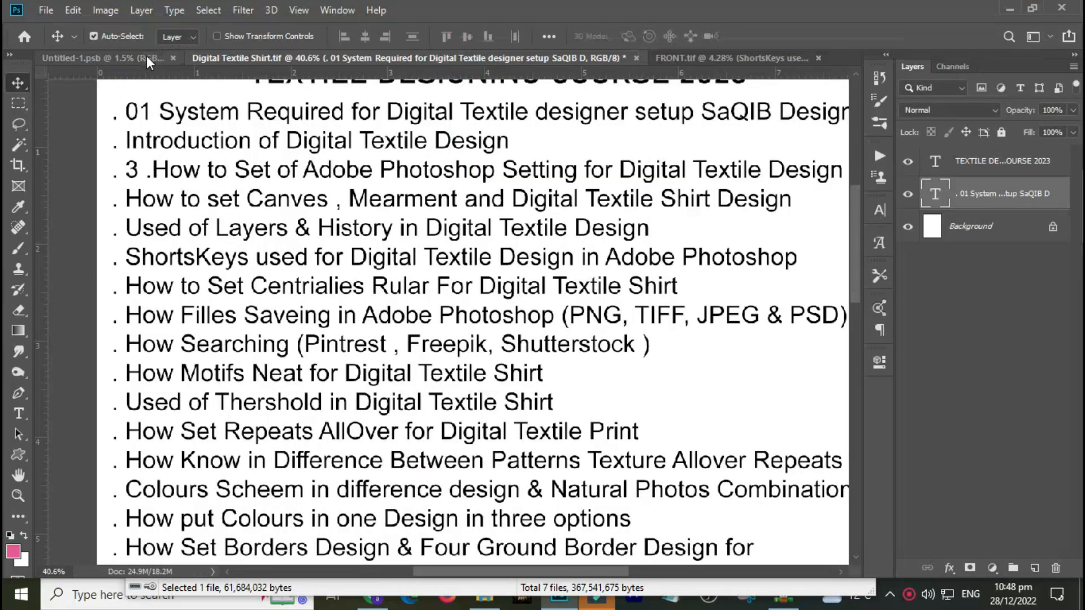
{"action": "left_click", "coordinate": [101, 59]}
{"action": "key", "text": "ctrl+Tab"}
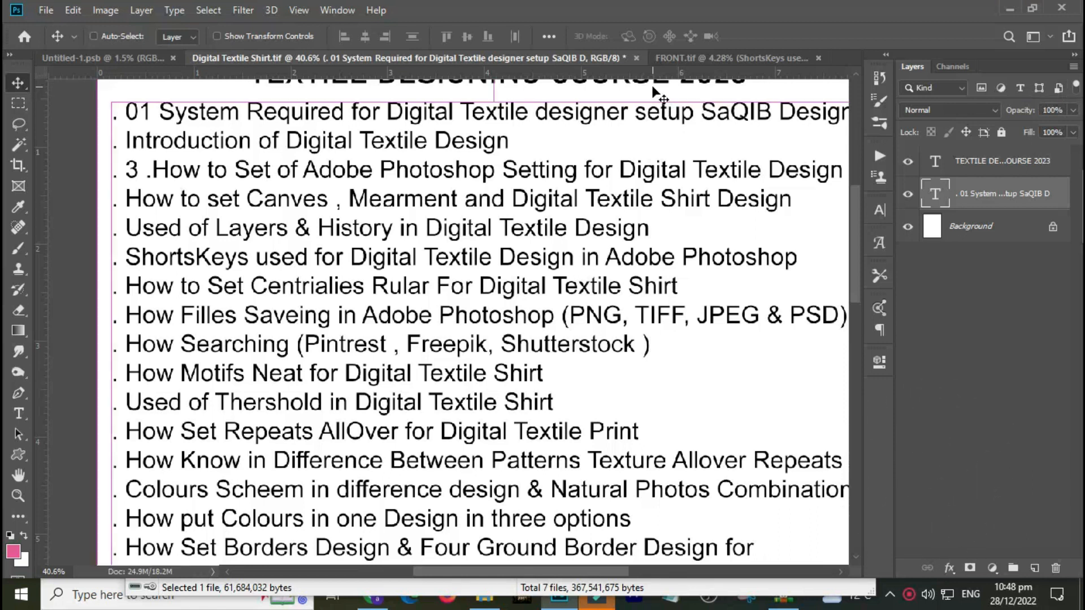
{"action": "left_click", "coordinate": [718, 57]}
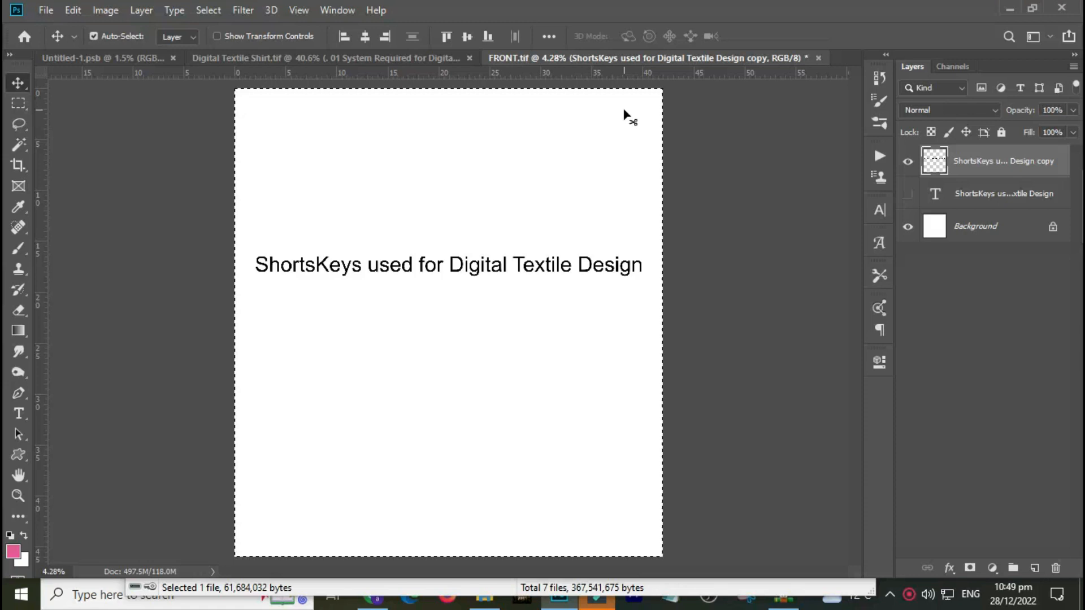
- Visit Digital Textile Shirt.tif, the second open document, return to FRONT.tif and clear its canvas selection
{"action": "key", "text": "alt"}
{"action": "key", "text": "alt+w"}
{"action": "key", "text": "2"}
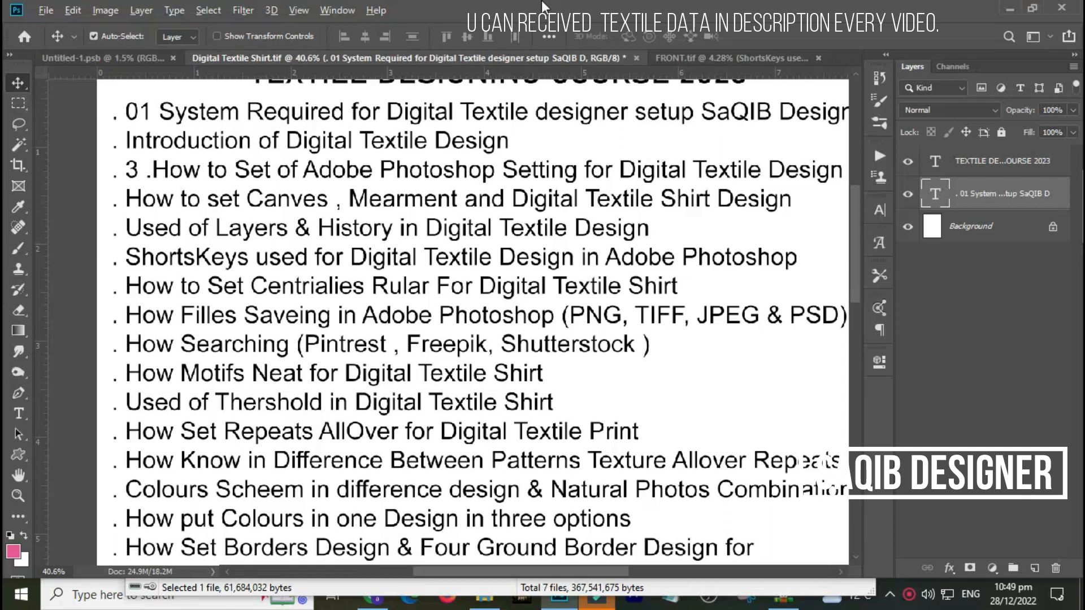
{"action": "key", "text": "w"}
{"action": "key", "text": "alt+w"}
{"action": "key", "text": "3"}
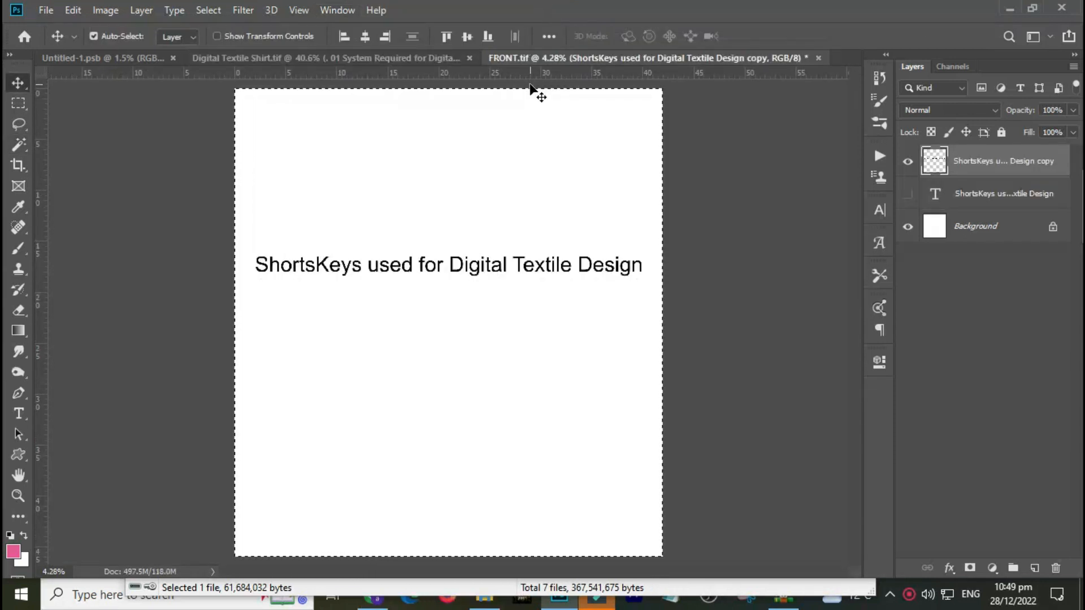
{"action": "key", "text": "ctrl+d"}
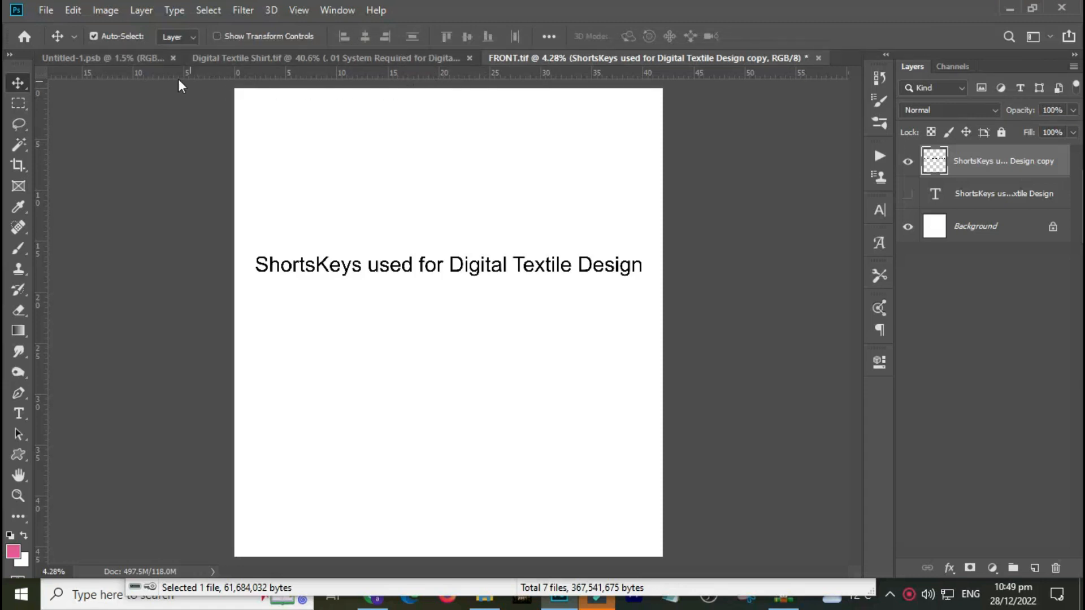
- Activate the Magic Wand tool and cycle once through all three open documents back to FRONT.tif
{"action": "key", "text": "w"}
{"action": "key", "text": "ctrl+Tab"}
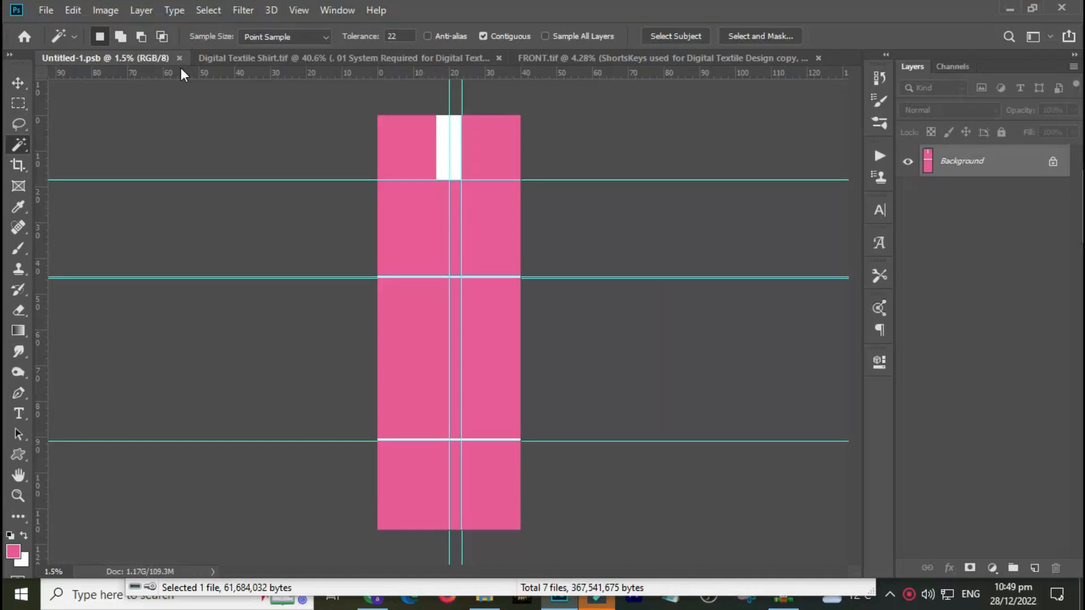
{"action": "key", "text": "ctrl+Tab"}
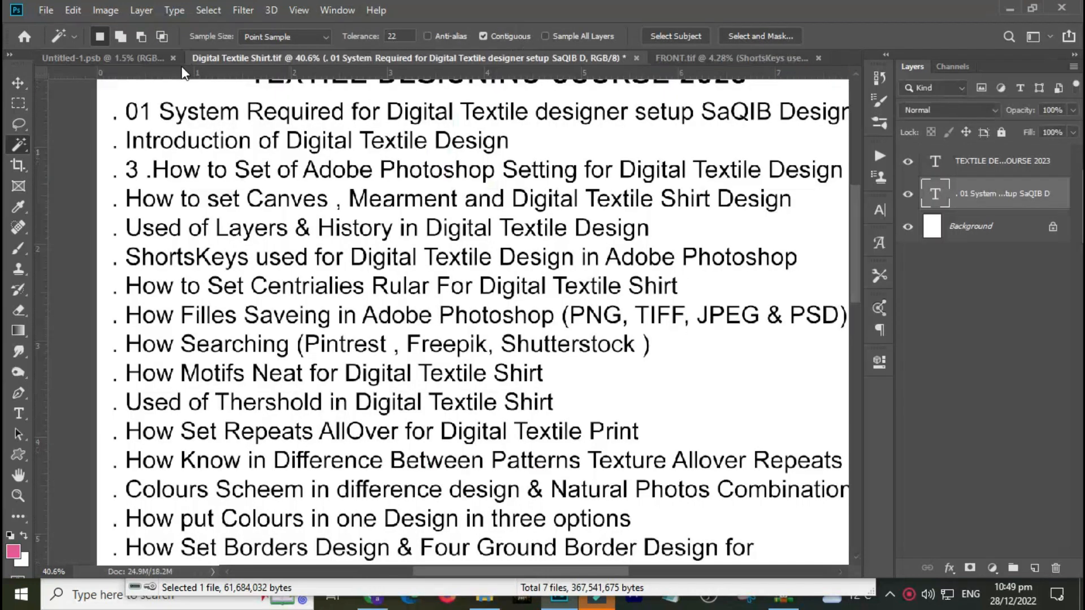
{"action": "key", "text": "ctrl+Tab"}
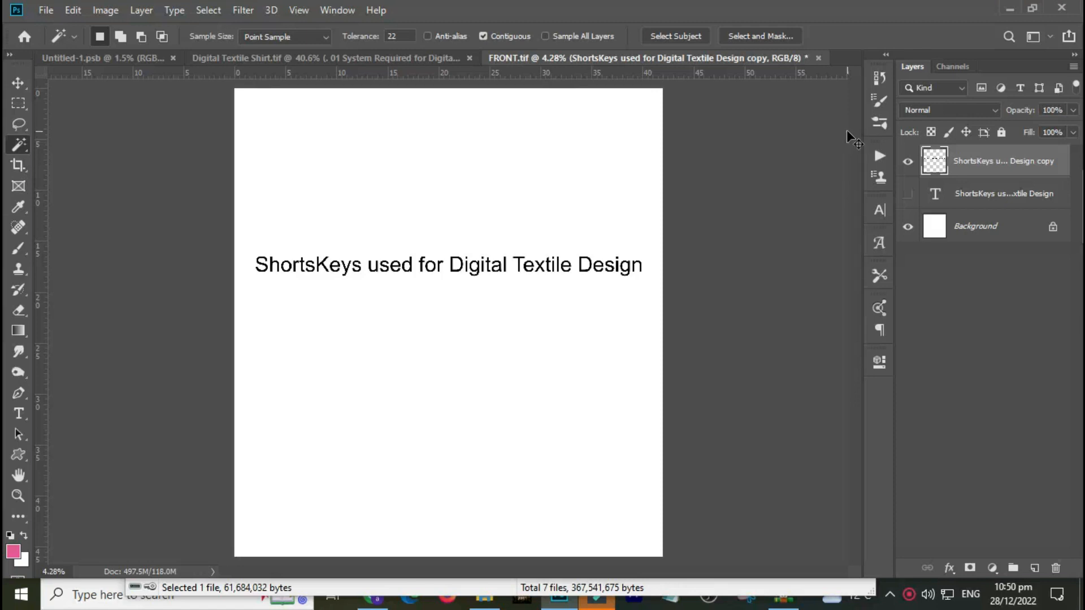
- Open the keyboard shortcut editor and assign F5 to the Surface Blur filter command
{"action": "key", "text": "ctrl+alt+shift+k"}
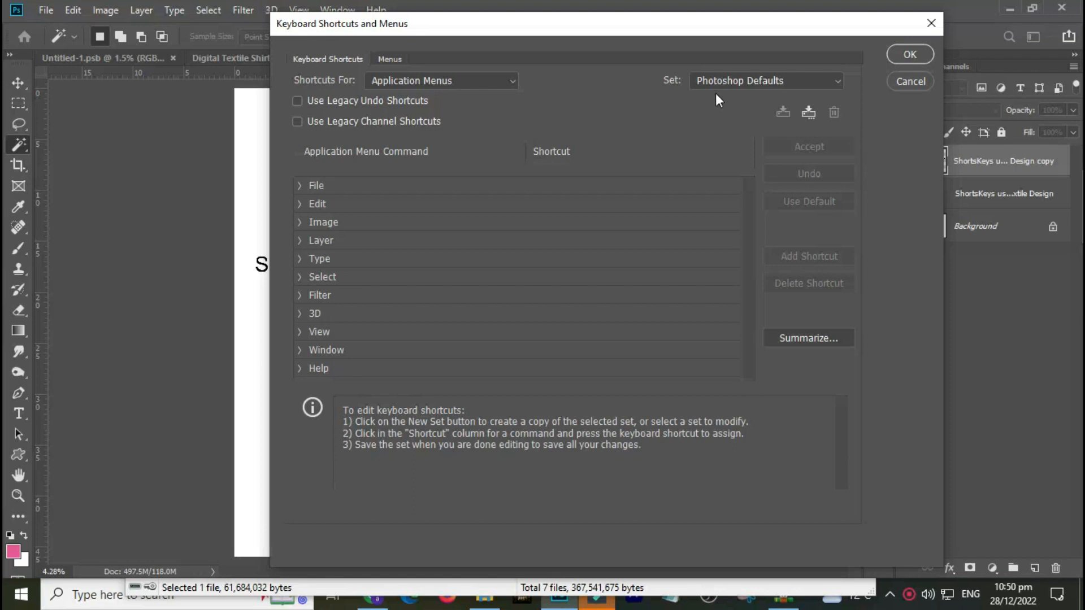
{"action": "left_click", "coordinate": [301, 295]}
{"action": "left_click_drag", "start_coordinate": [744, 202], "coordinate": [750, 243]}
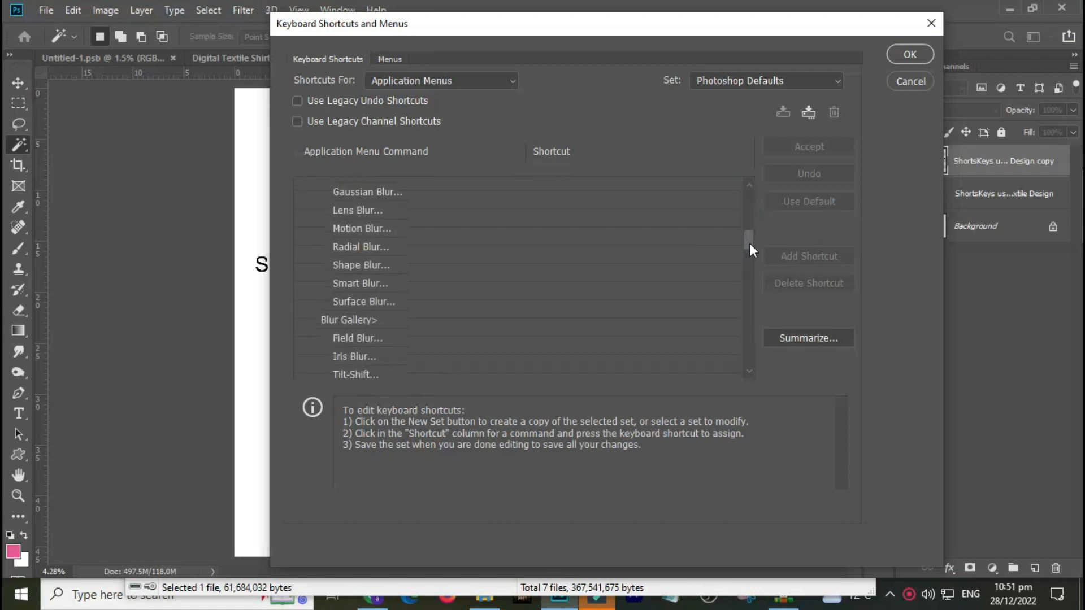
{"action": "left_click", "coordinate": [368, 293]}
{"action": "left_click", "coordinate": [544, 292]}
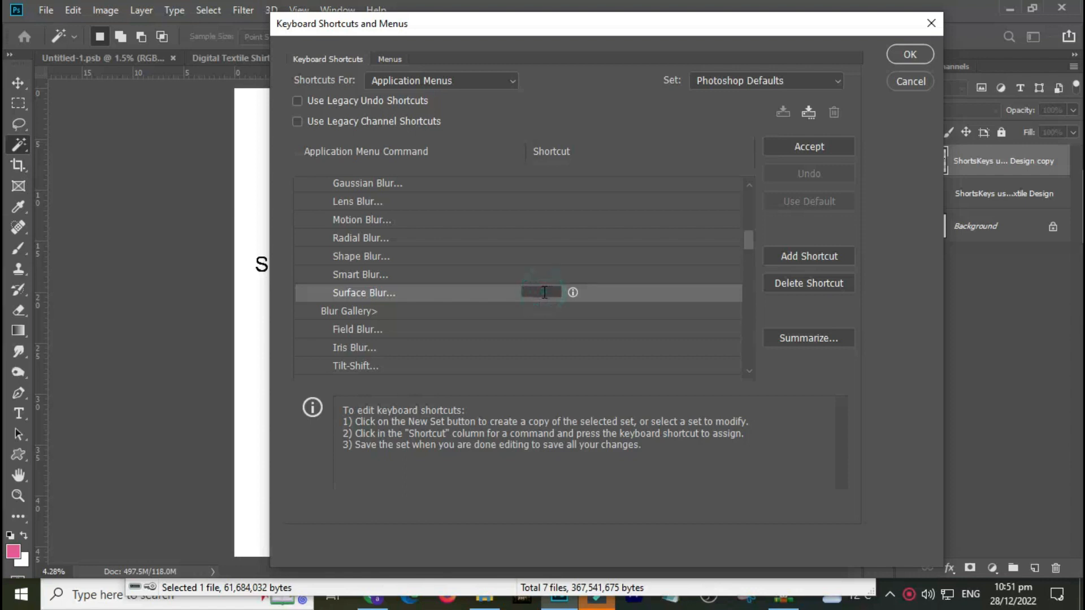
{"action": "key", "text": "F5"}
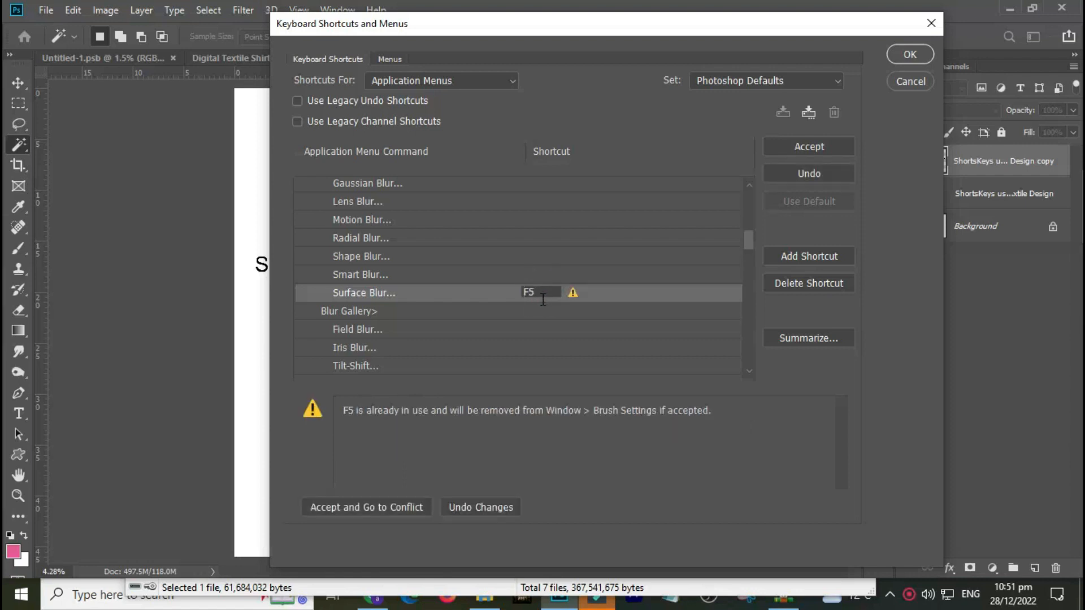
{"action": "left_click", "coordinate": [733, 454]}
{"action": "left_click", "coordinate": [747, 240]}
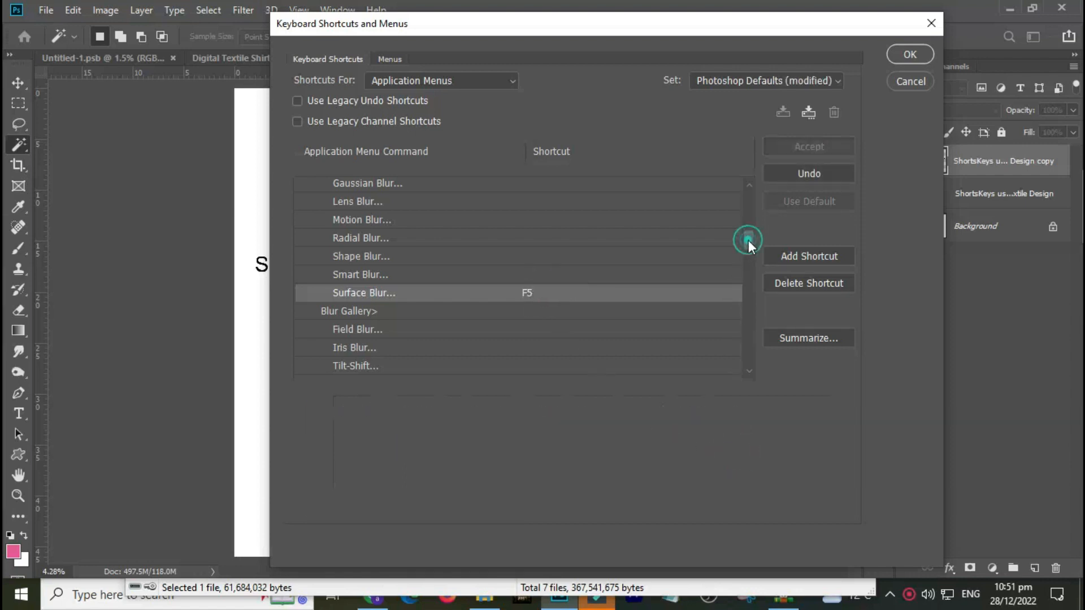
- Collapse the Filter commands and assign F11 to Tile All Vertically among the Window arrangement commands
{"action": "left_click_drag", "start_coordinate": [748, 240], "coordinate": [745, 197]}
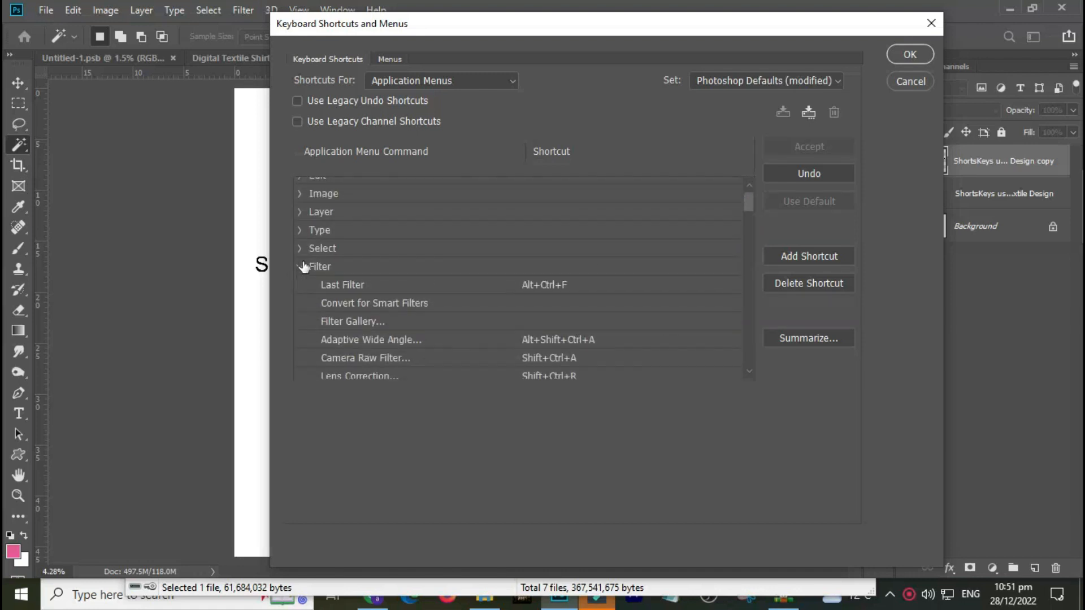
{"action": "mouse_move", "coordinate": [748, 204]}
{"action": "left_mouse_down"}
{"action": "mouse_move", "coordinate": [741, 285]}
{"action": "mouse_move", "coordinate": [741, 197]}
{"action": "left_mouse_up"}
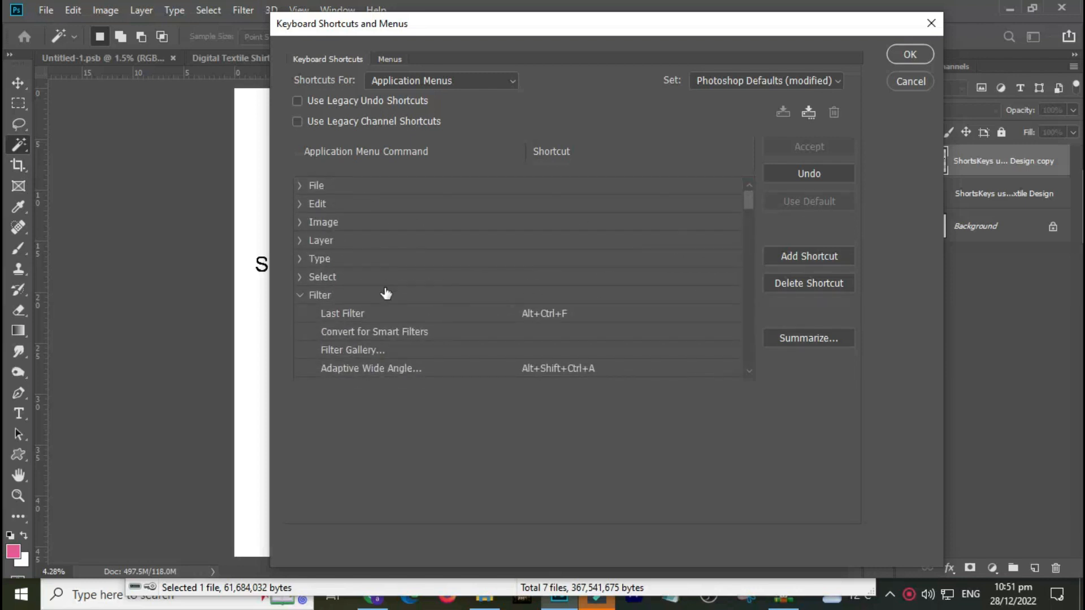
{"action": "left_click", "coordinate": [293, 296]}
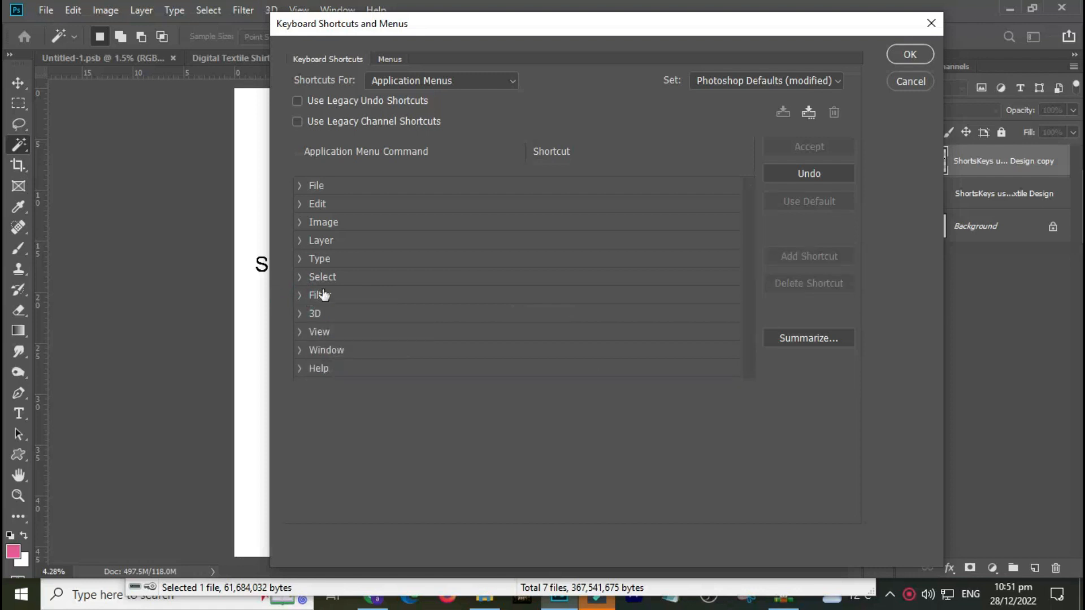
{"action": "left_click", "coordinate": [299, 351]}
{"action": "left_click_drag", "start_coordinate": [748, 195], "coordinate": [748, 211]}
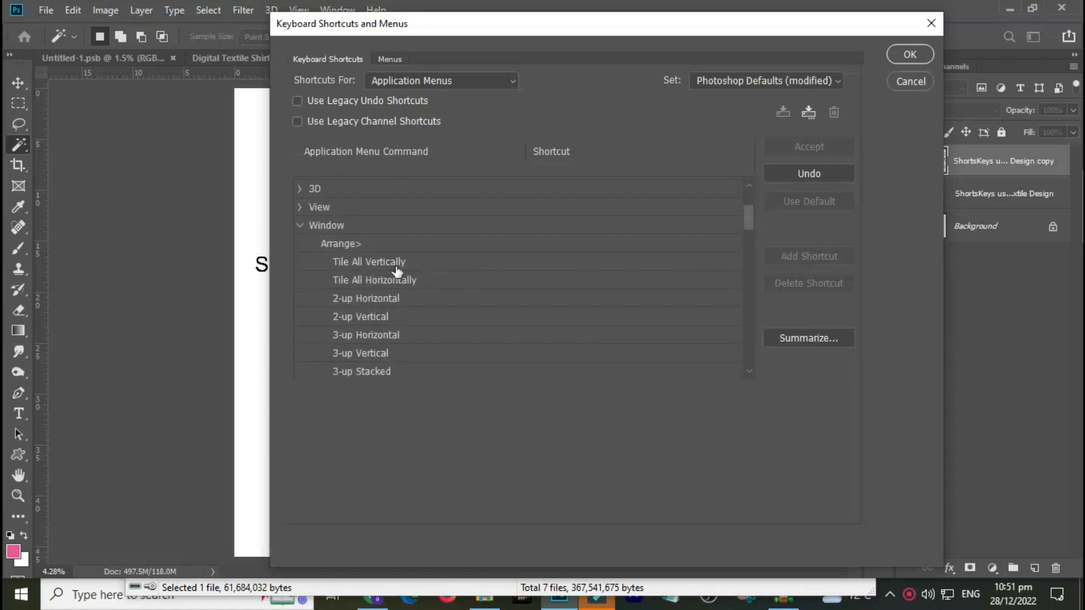
{"action": "left_click", "coordinate": [452, 260]}
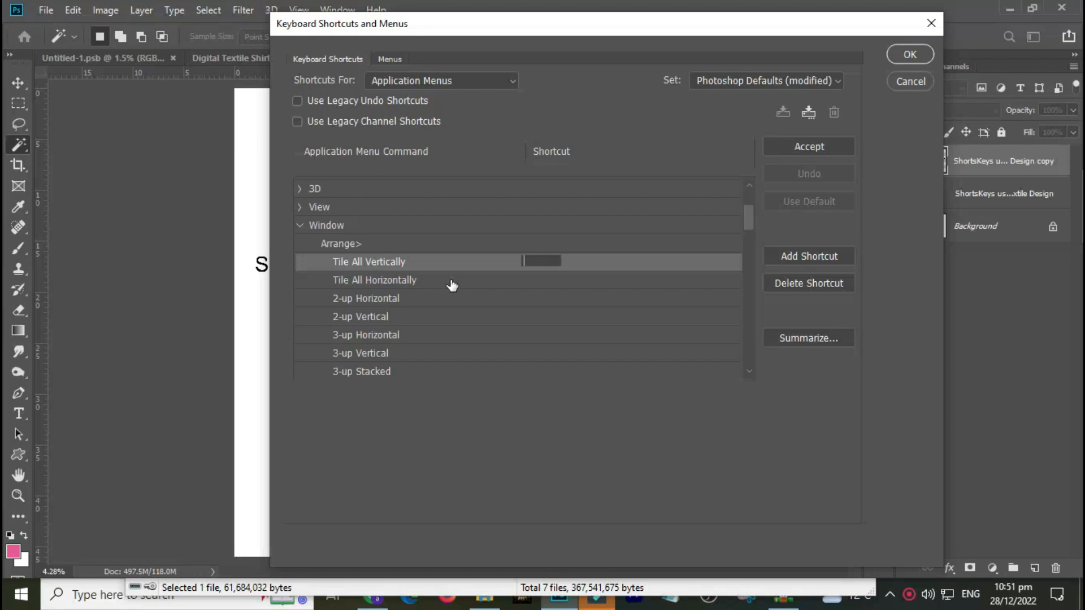
{"action": "key", "text": "F11"}
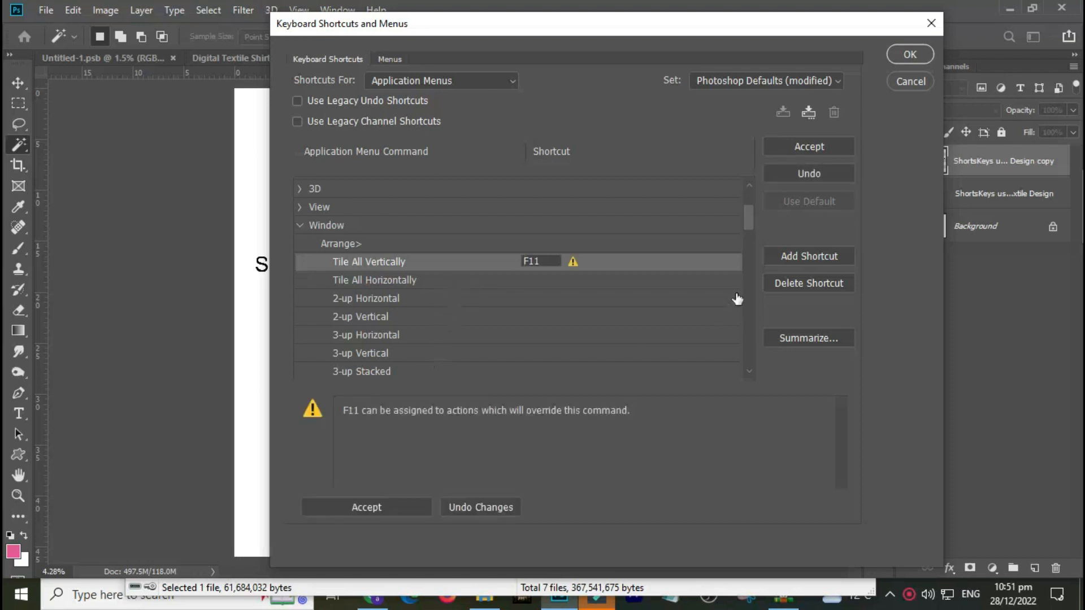
{"action": "left_click", "coordinate": [748, 222]}
- Try F12 as the shortcut for Match All, replace it with F10 and accept it
{"action": "left_click_drag", "start_coordinate": [747, 225], "coordinate": [746, 244]}
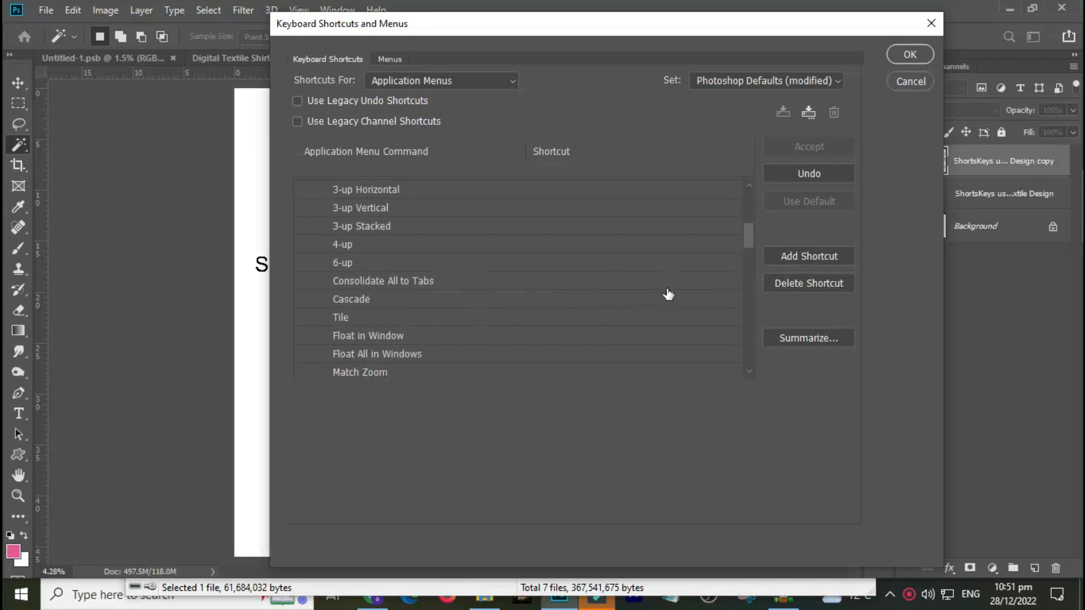
{"action": "left_click_drag", "start_coordinate": [745, 236], "coordinate": [750, 263]}
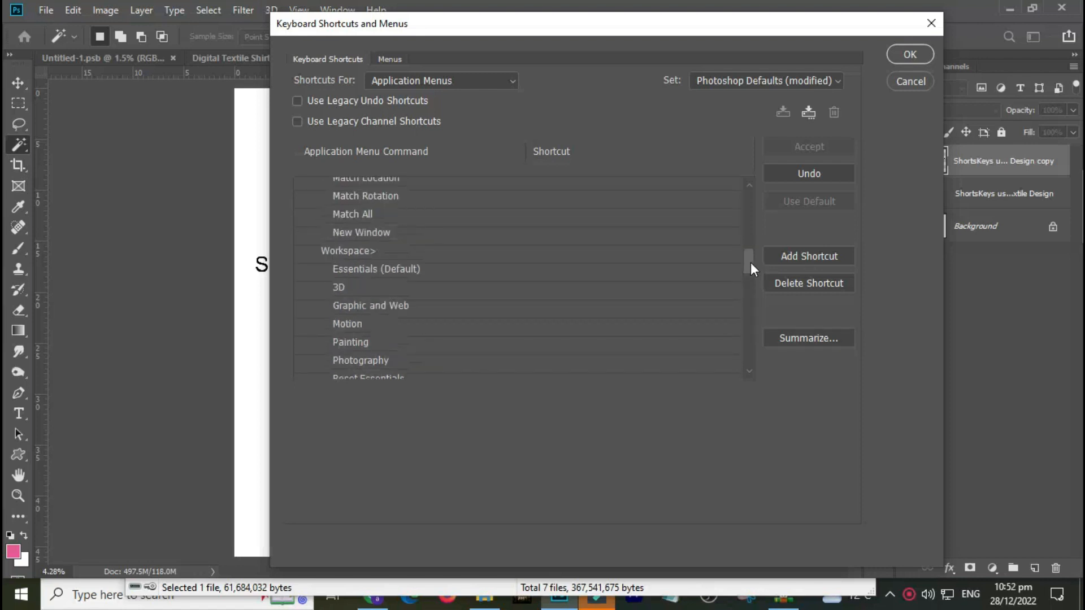
{"action": "left_click", "coordinate": [398, 215]}
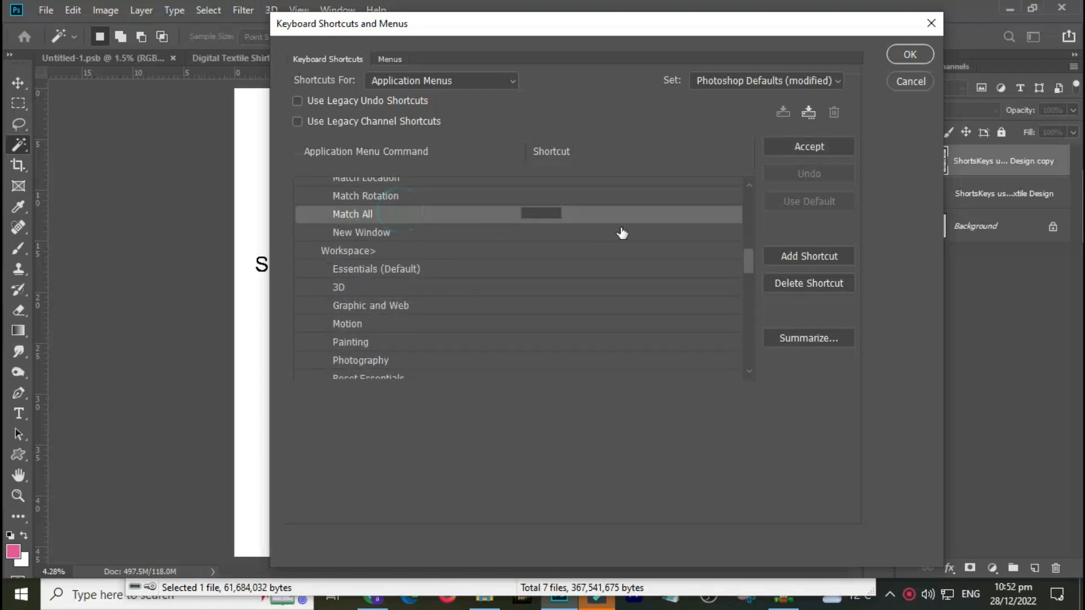
{"action": "key", "text": "F12"}
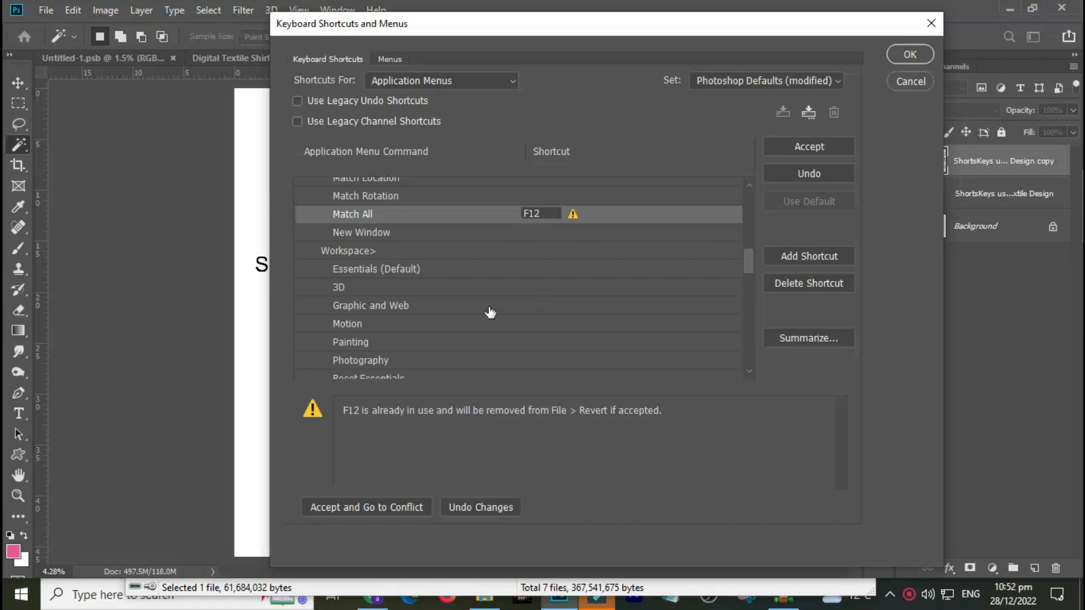
{"action": "key", "text": "F10"}
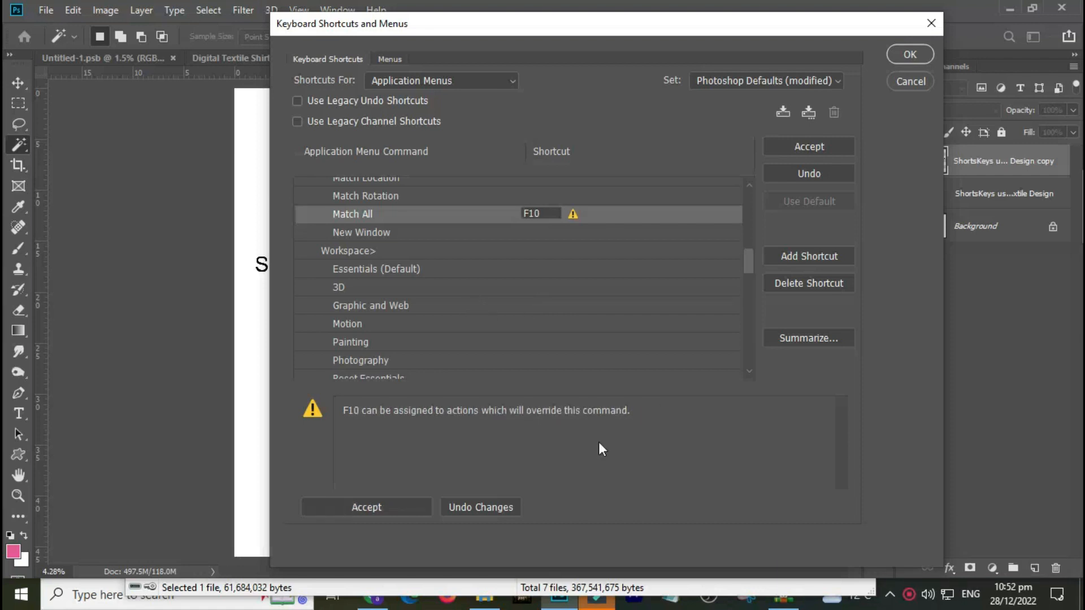
{"action": "key", "text": "Return"}
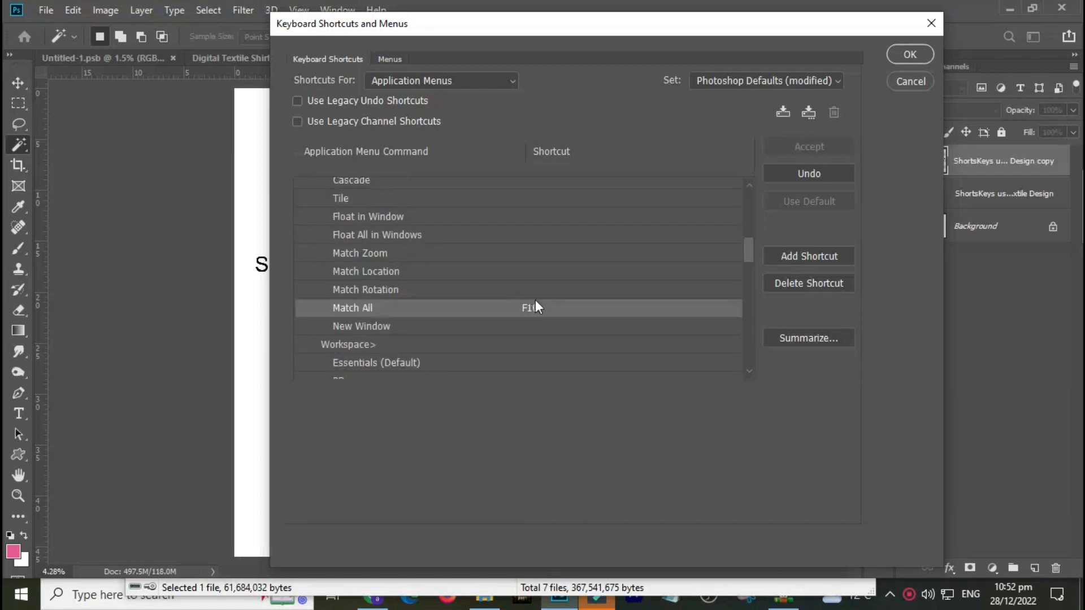
- Clear the shortcut of Match All and apply the shortcut changes
{"action": "left_click", "coordinate": [526, 308]}
{"action": "key", "text": "BackSpace"}
{"action": "left_click", "coordinate": [749, 248]}
{"action": "scroll", "coordinate": [747, 262], "scroll_direction": "down", "scroll_amount": 2}
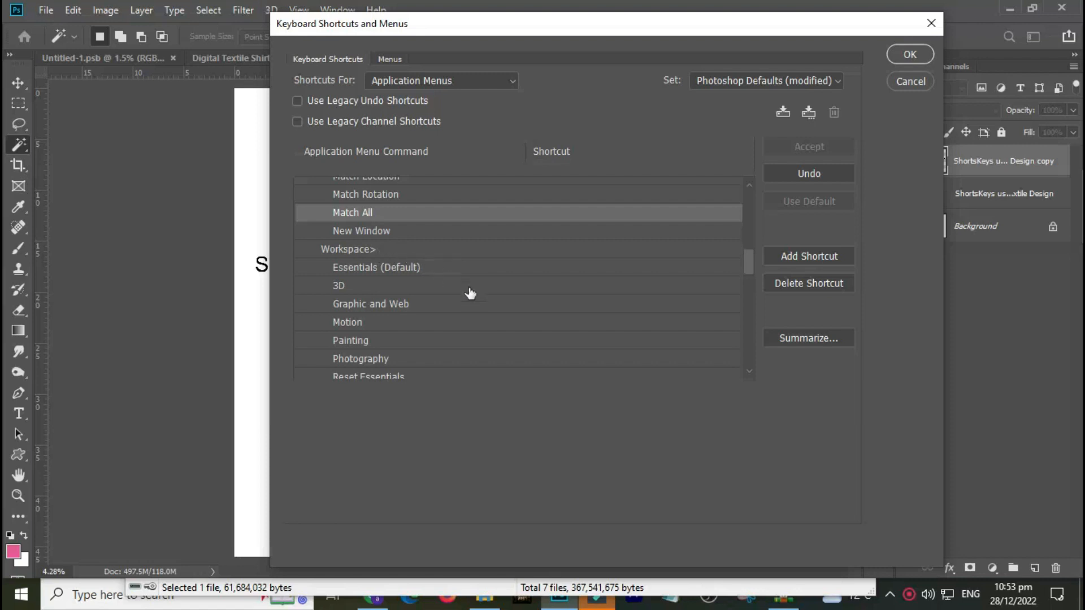
{"action": "left_click_drag", "start_coordinate": [751, 259], "coordinate": [747, 287]}
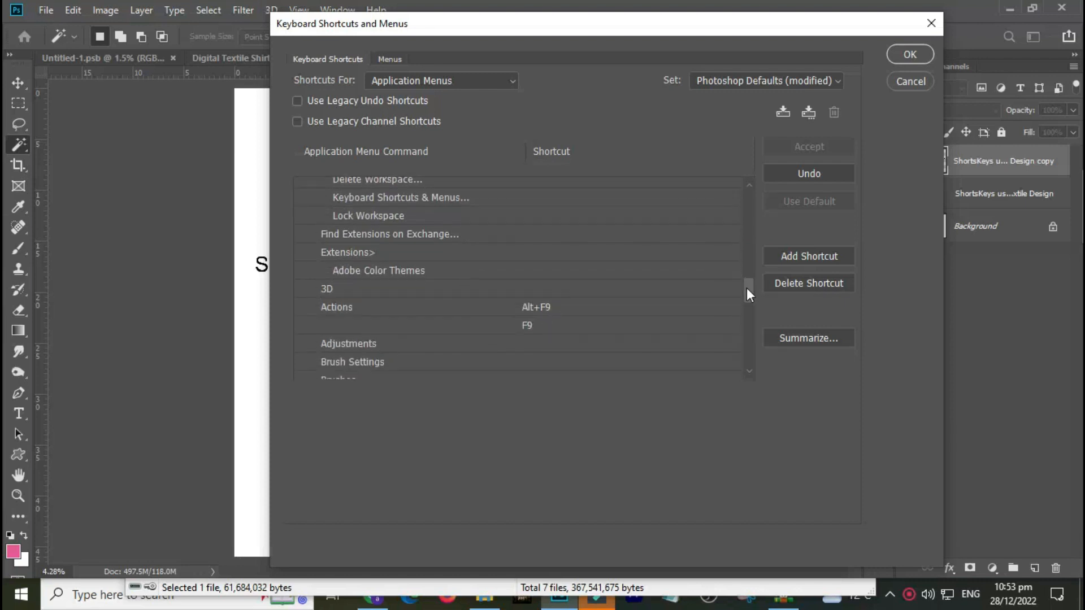
{"action": "left_click", "coordinate": [911, 53]}
- Check the shortcuts listed beside the window arrangement commands
{"action": "left_click", "coordinate": [335, 11]}
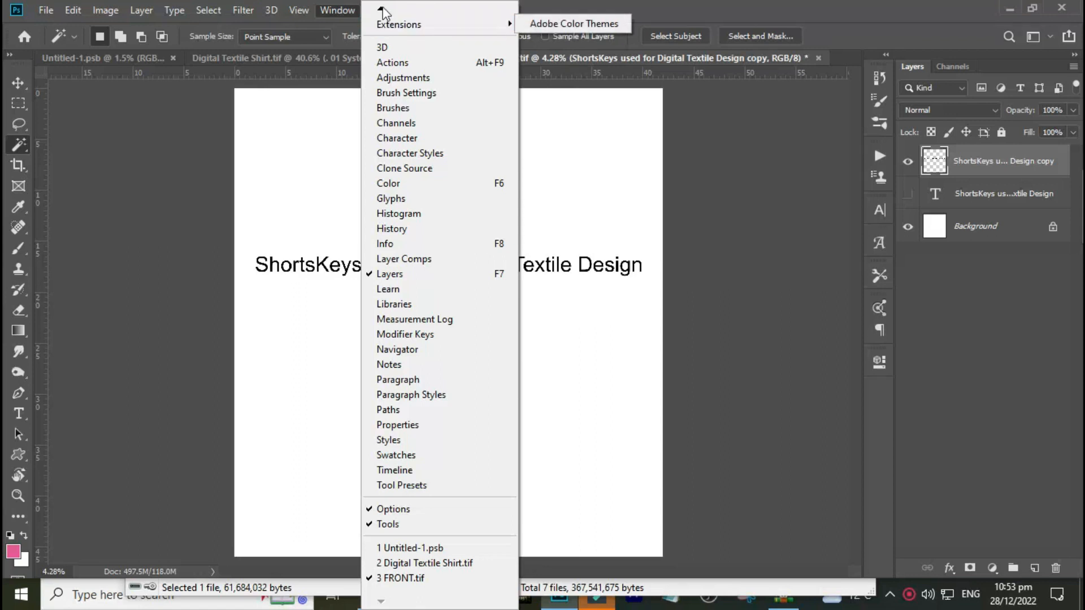
{"action": "mouse_move", "coordinate": [382, 8]}
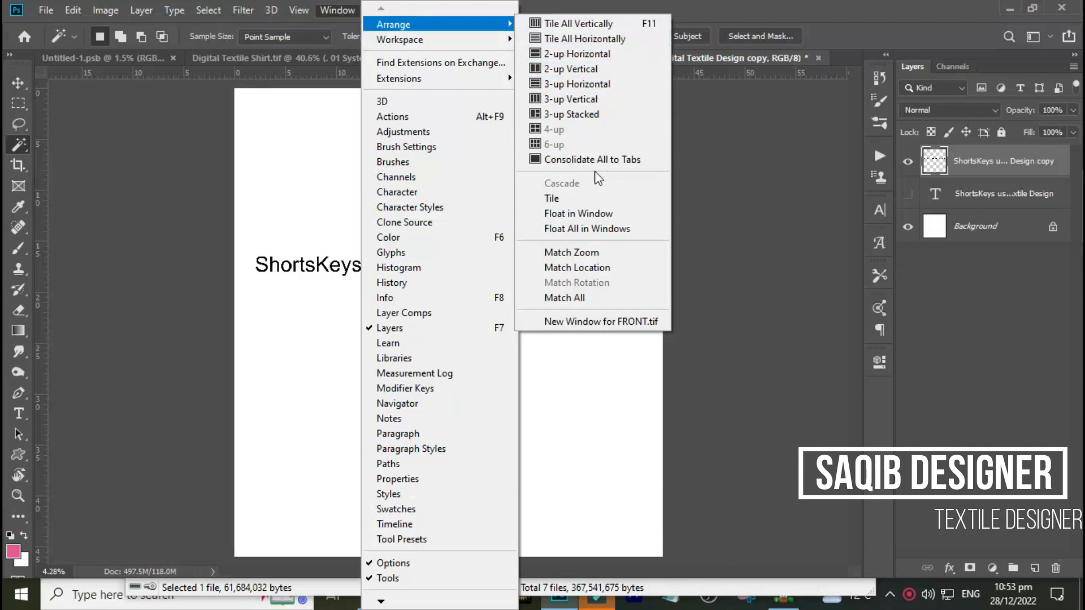
{"action": "left_click", "coordinate": [334, 11]}
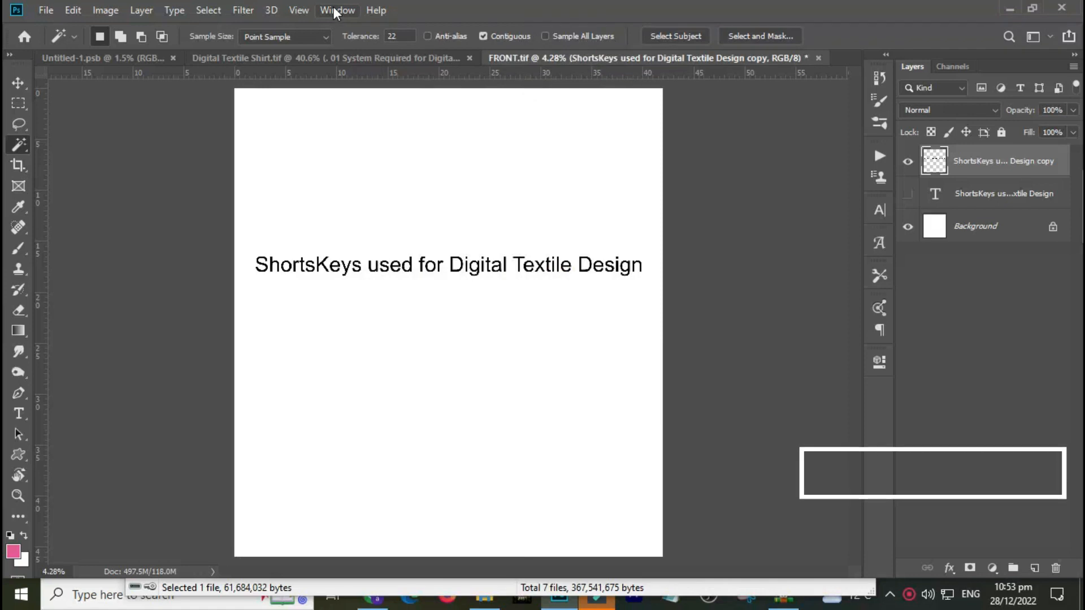
- Reopen the keyboard shortcut editor, assign F8 to Consolidate All to Tabs and apply the change
{"action": "key", "text": "ctrl+alt+shift+k"}
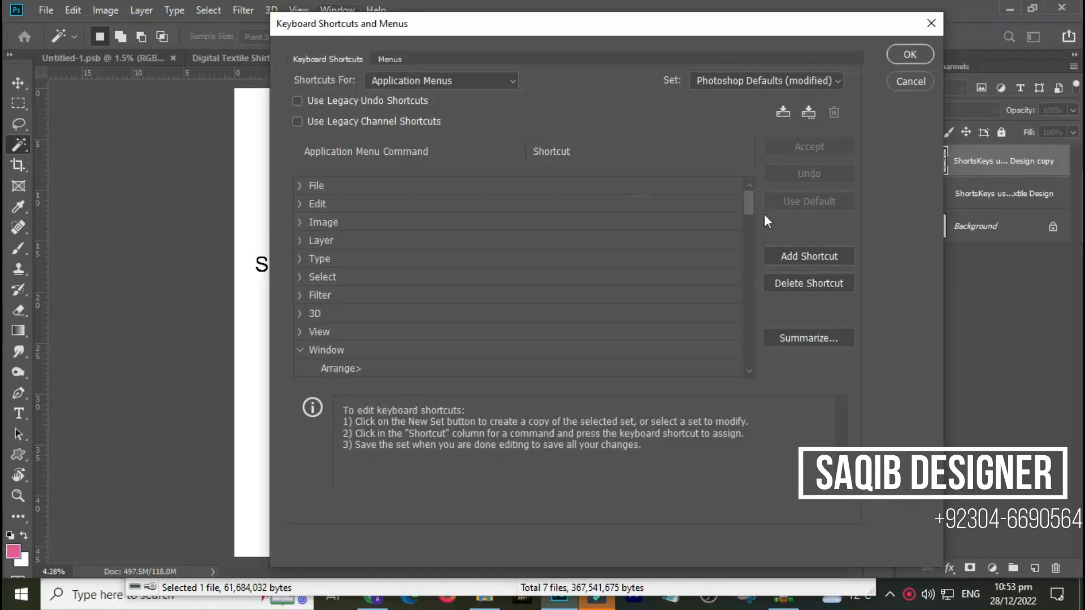
{"action": "left_click_drag", "start_coordinate": [744, 200], "coordinate": [746, 239]}
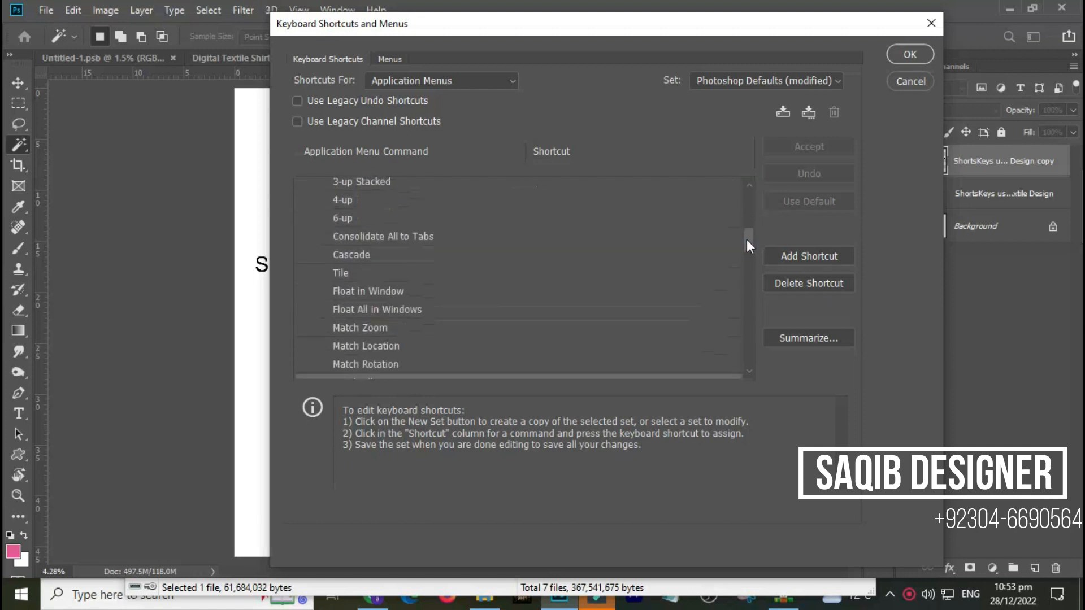
{"action": "left_click", "coordinate": [459, 237]}
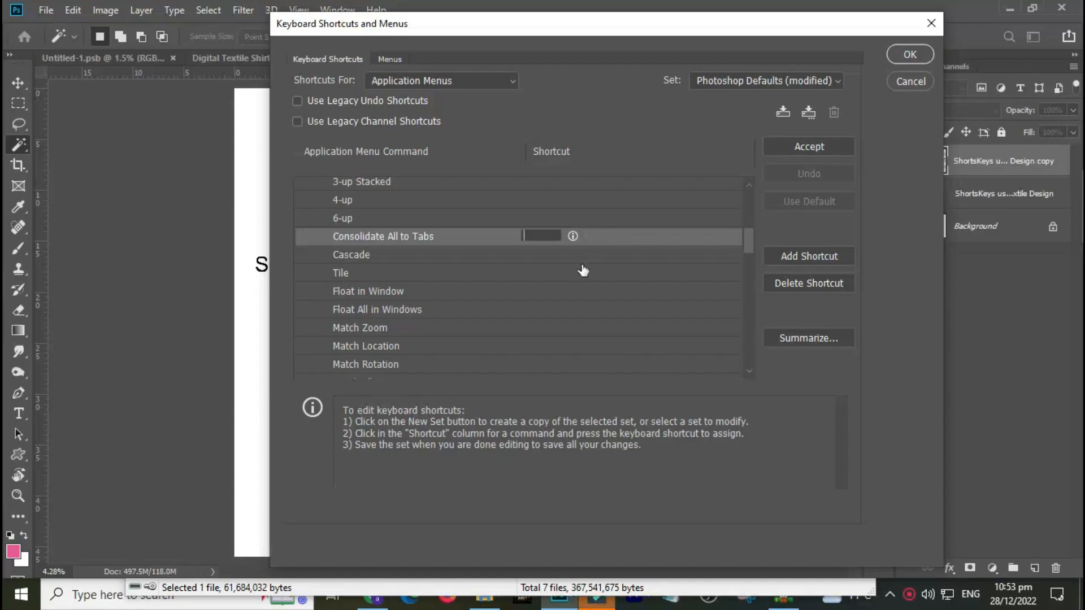
{"action": "key", "text": "F10"}
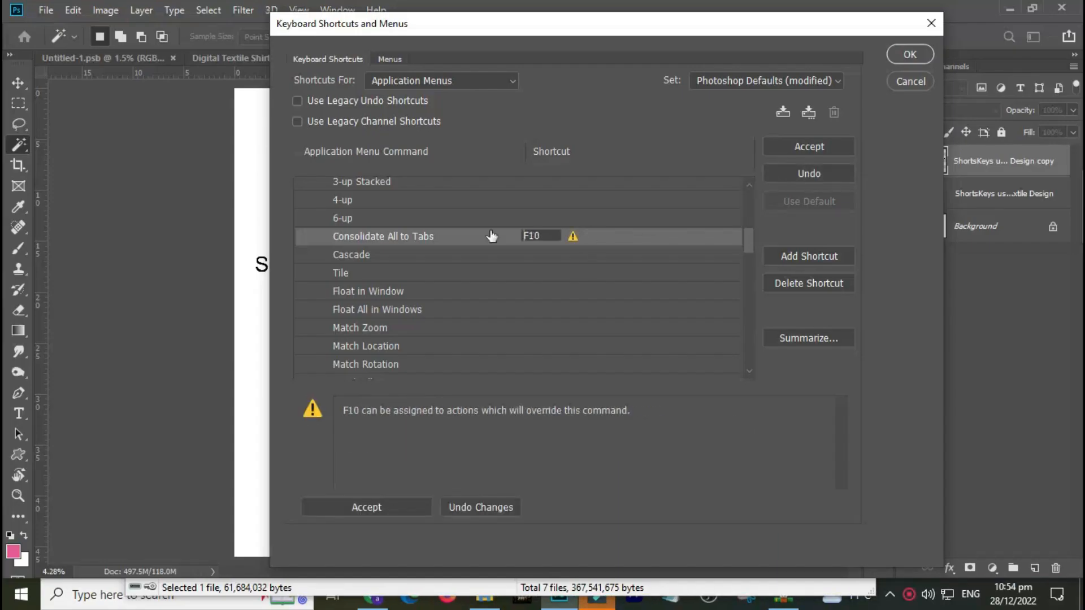
{"action": "left_click", "coordinate": [544, 236]}
{"action": "key", "text": "F8"}
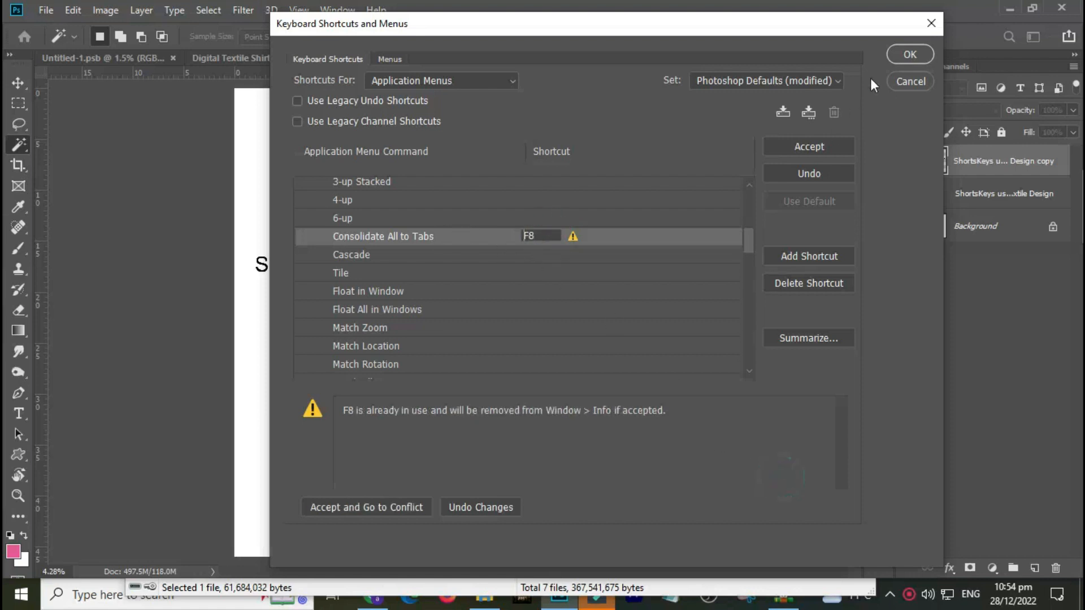
{"action": "left_click", "coordinate": [904, 54]}
{"action": "left_click", "coordinate": [900, 61]}
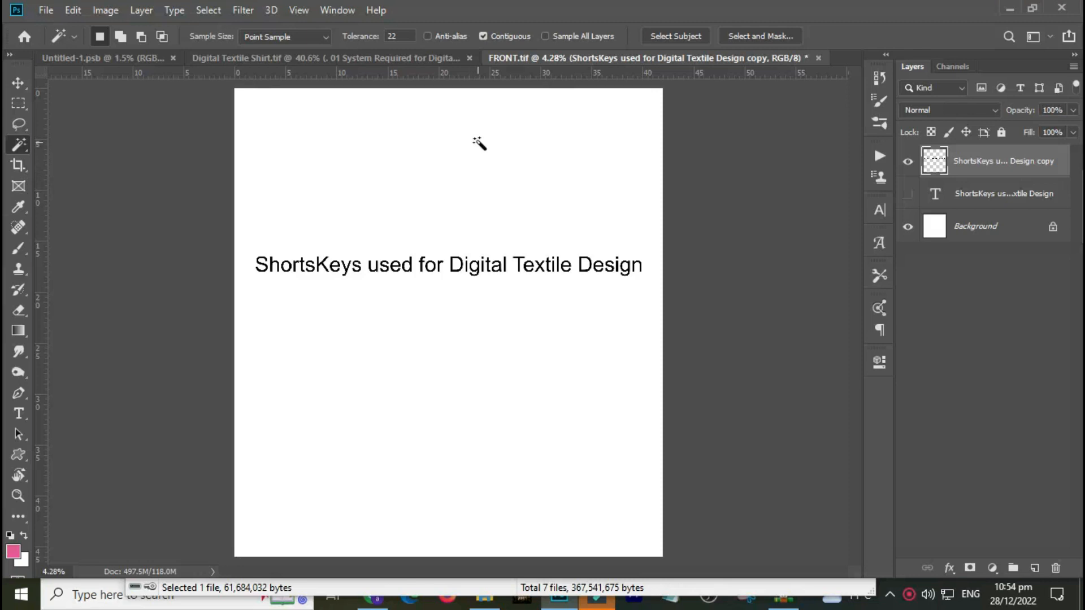
- Tile the three open documents vertically, then consolidate them back into tabs with FRONT.tif active
{"action": "key", "text": "shift+F4"}
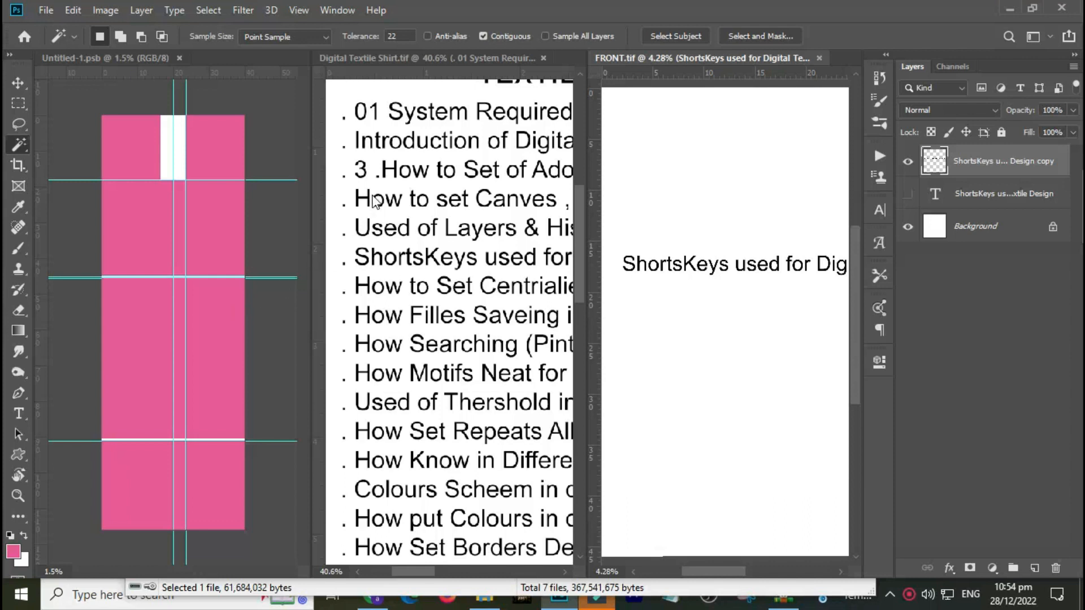
{"action": "left_click", "coordinate": [389, 57]}
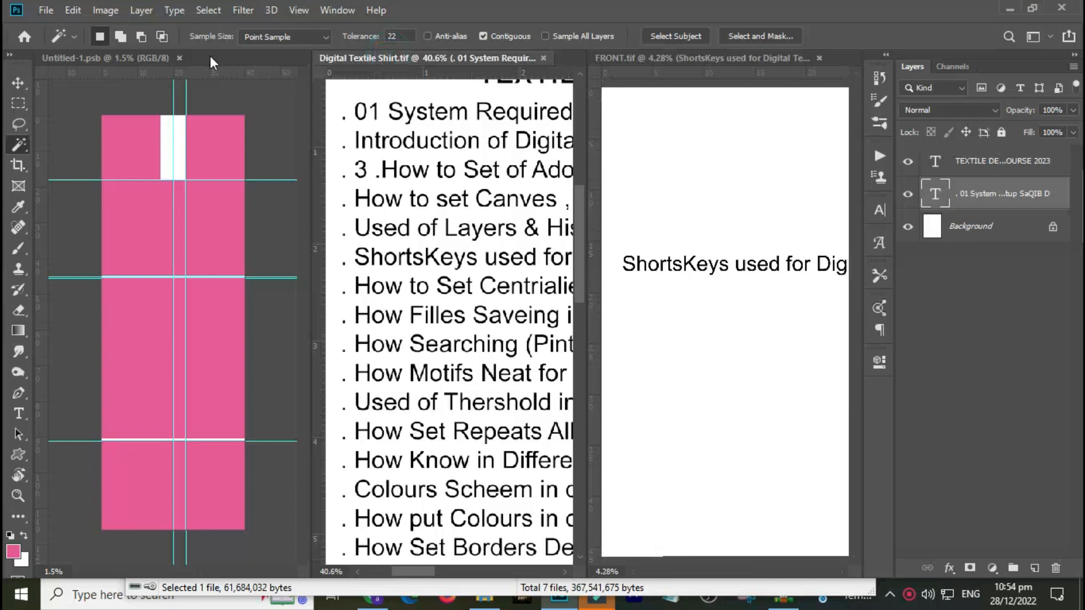
{"action": "left_click", "coordinate": [107, 58]}
{"action": "left_click", "coordinate": [698, 58]}
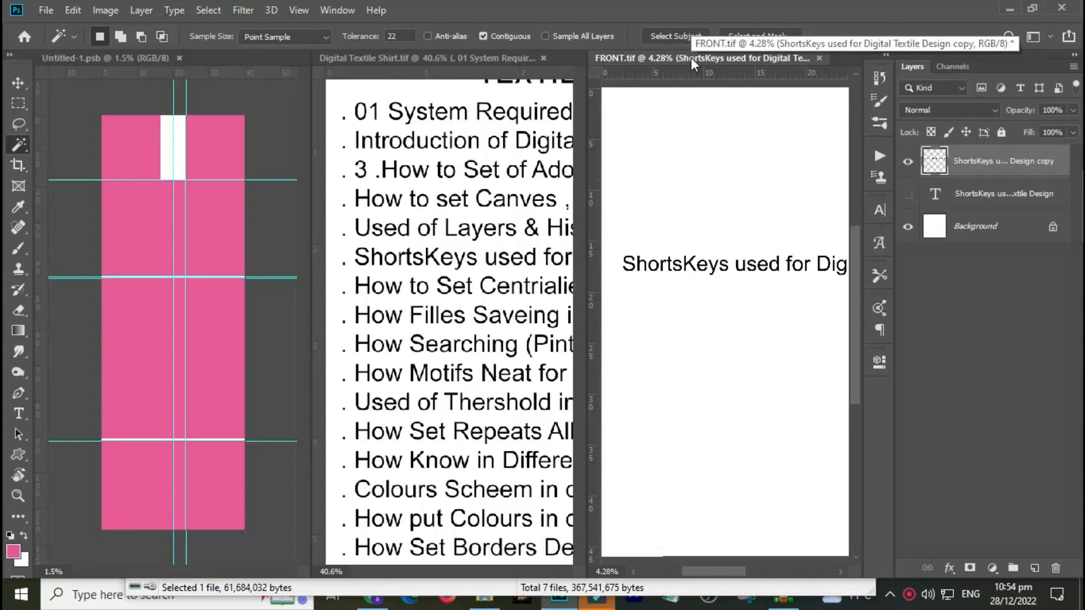
{"action": "double_click", "coordinate": [690, 59]}
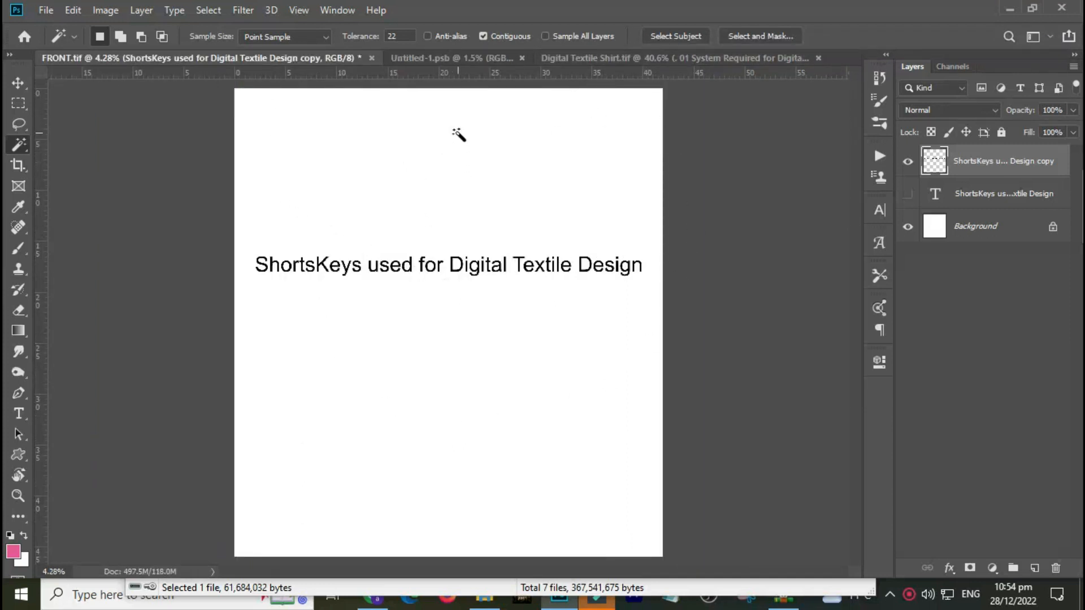
- Move the text copy layer straight down to near the lower edge of the FRONT.tif canvas with the Move tool
{"action": "key", "text": "F4"}
{"action": "key", "text": "v"}
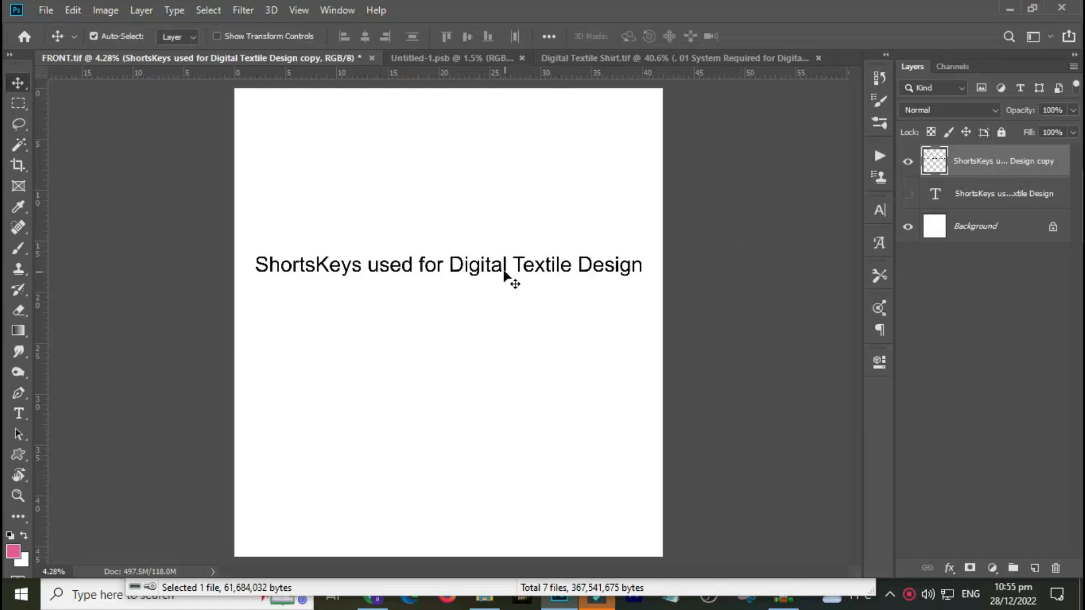
{"action": "left_click_drag", "start_coordinate": [506, 272], "coordinate": [502, 485]}
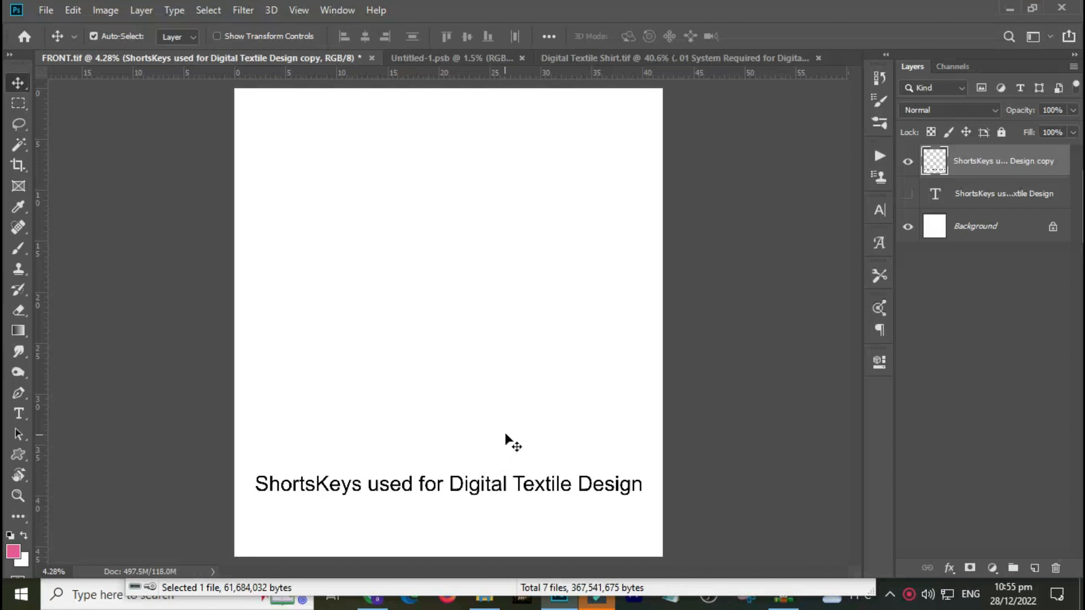
- Select the entire canvas, align the text copy layer to its horizontal centre and clear the selection
{"action": "key", "text": "ctrl+a"}
{"action": "left_click", "coordinate": [368, 38]}
{"action": "key", "text": "ctrl+d"}
- Try flipping the text copy layer horizontally with Free Transform
{"action": "key", "text": "ctrl+t"}
{"action": "key", "text": "Escape"}
{"action": "key", "text": "ctrl+t"}
{"action": "right_click", "coordinate": [510, 496]}
{"action": "left_click", "coordinate": [559, 458]}
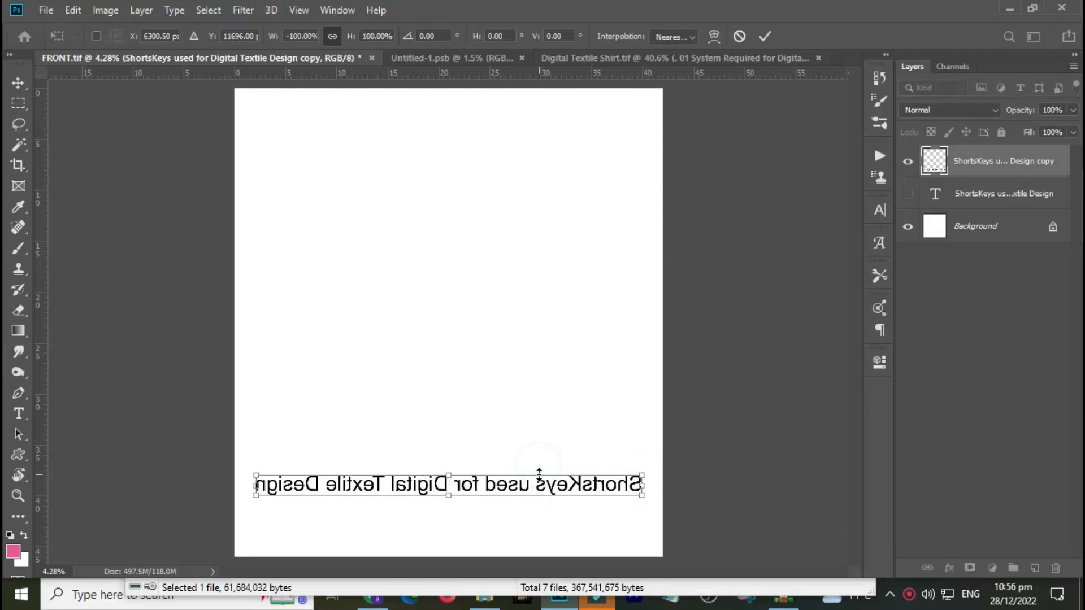
{"action": "key", "text": "Escape"}
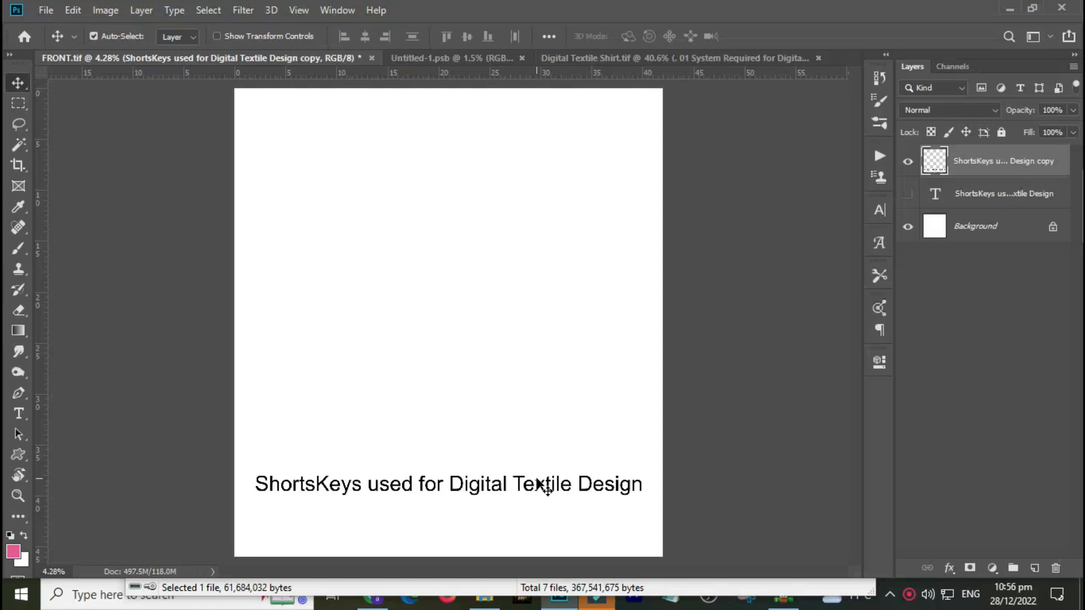
- Duplicate the text copy layer with a vertical flip and move the duplicate straight up until it clears the original line
{"action": "key", "text": "alt+e"}
{"action": "key", "text": "alt+a"}
{"action": "key", "text": "alt+h"}
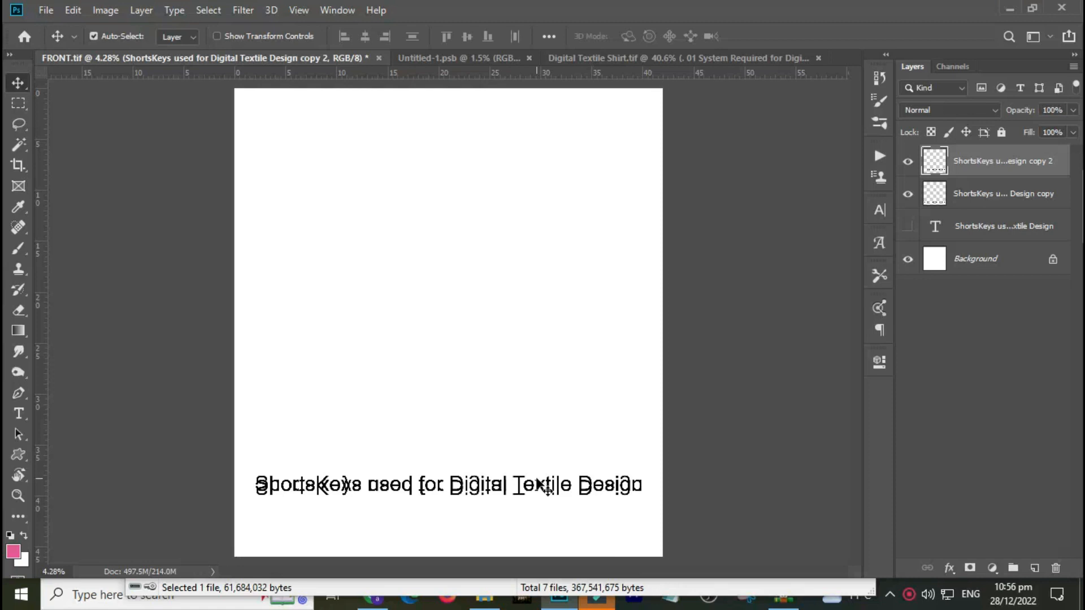
{"action": "key", "text": "ctrl+t"}
{"action": "left_click_drag", "start_coordinate": [525, 490], "coordinate": [526, 448]}
{"action": "key", "text": "Return"}
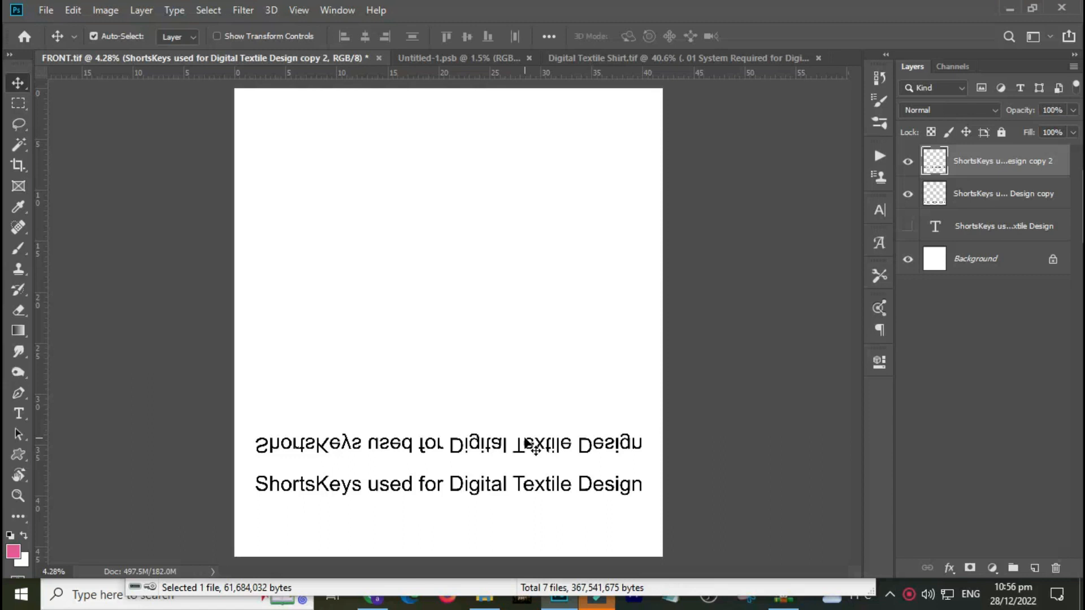
- Flip the upper text copy vertically in place
{"action": "key", "text": "alt+e"}
{"action": "key", "text": "a"}
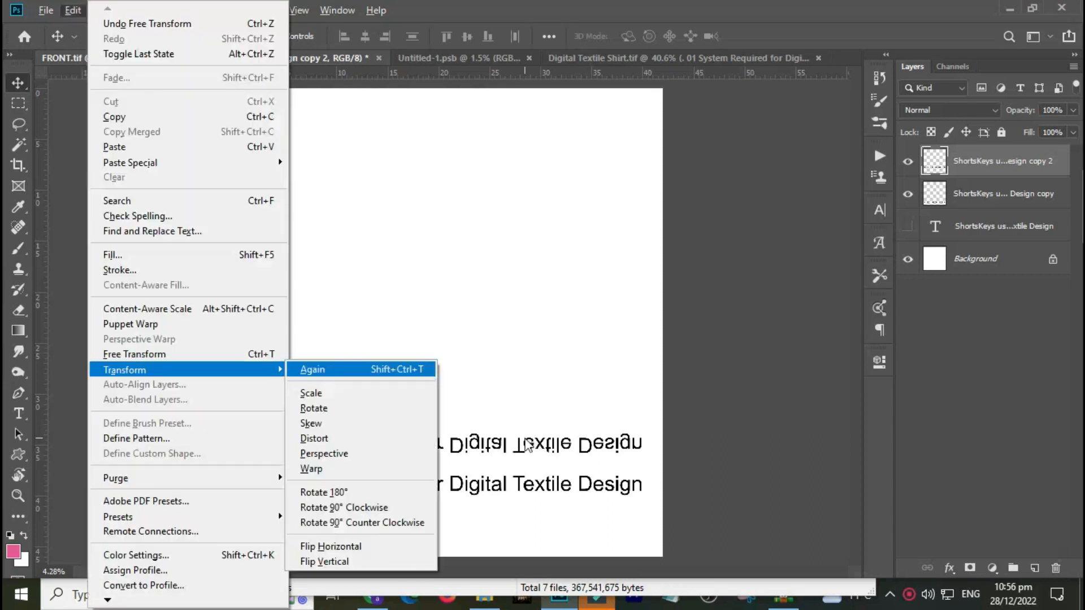
{"action": "key", "text": "v"}
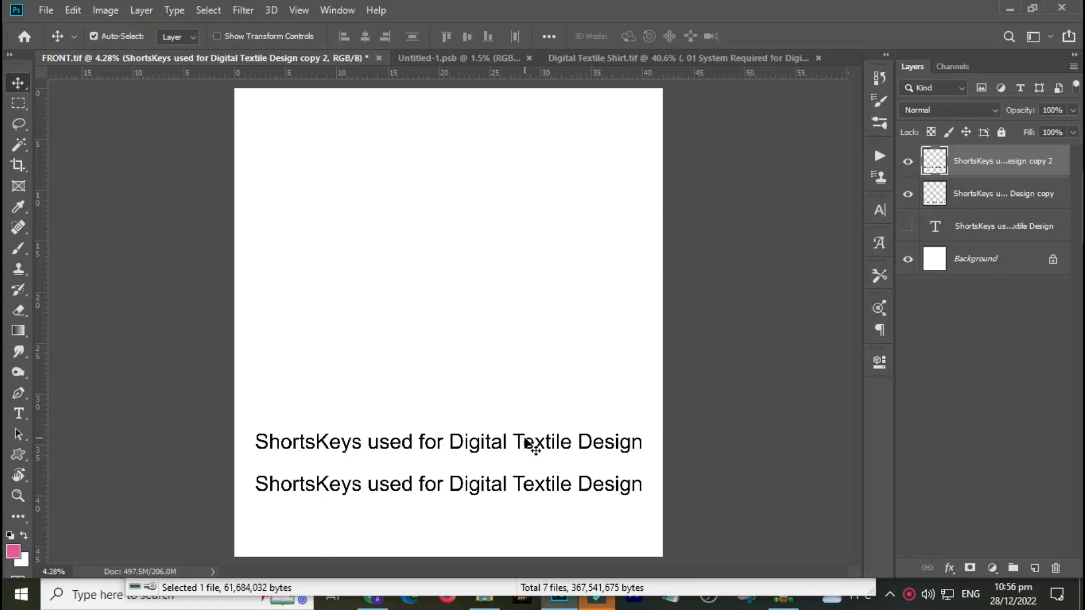
- Create another vertically flipped duplicate from the upper text copy and place it directly above that line
{"action": "key", "text": "alt+e"}
{"action": "key", "text": "a"}
{"action": "key", "text": "alt+v"}
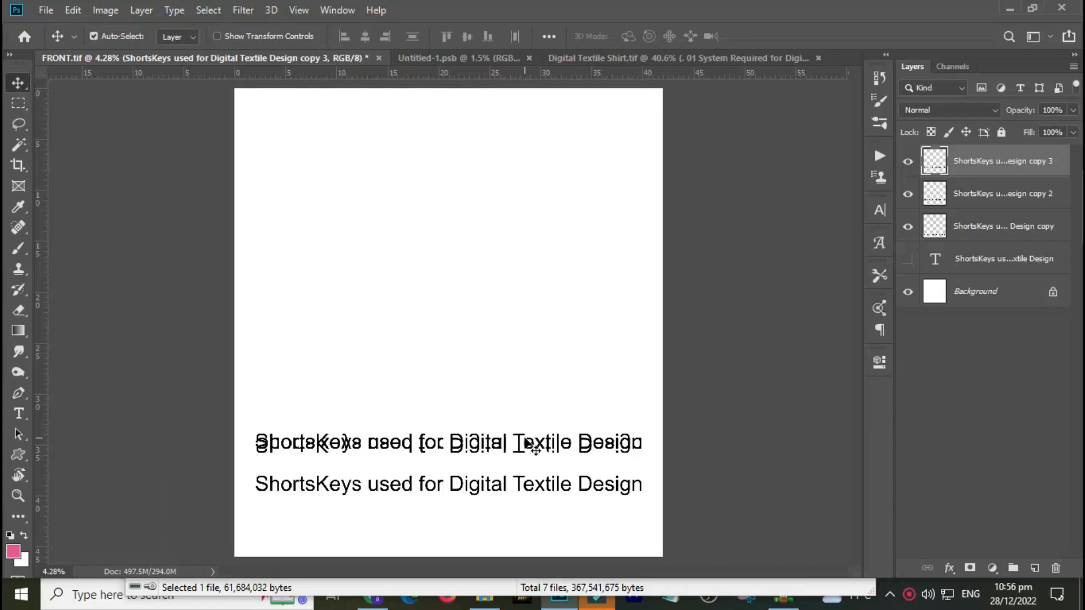
{"action": "key", "text": "ctrl+t"}
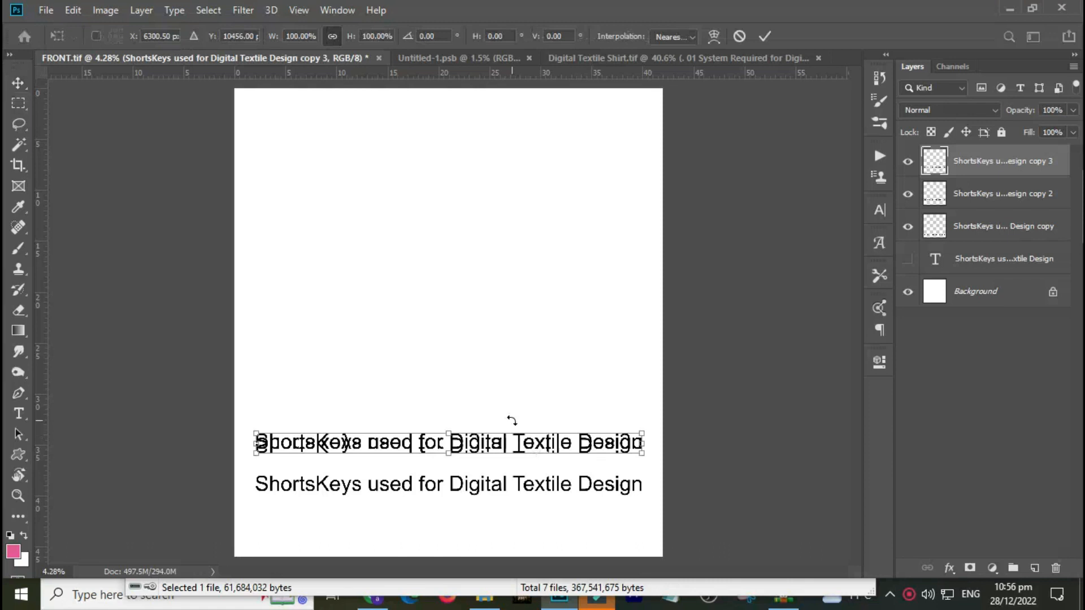
{"action": "left_click_drag", "start_coordinate": [538, 442], "coordinate": [541, 409]}
{"action": "double_click", "coordinate": [538, 398]}
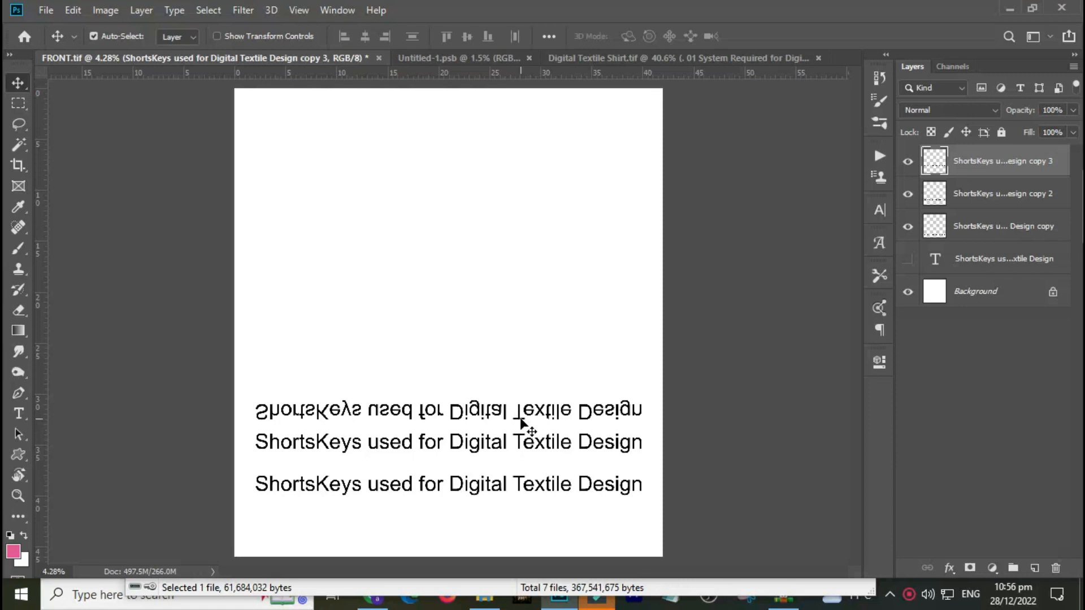
- Duplicate the upside-down text copy with a horizontal flip and move the new duplicate up above the other lines
{"action": "key", "text": "alt+e"}
{"action": "key", "text": "a"}
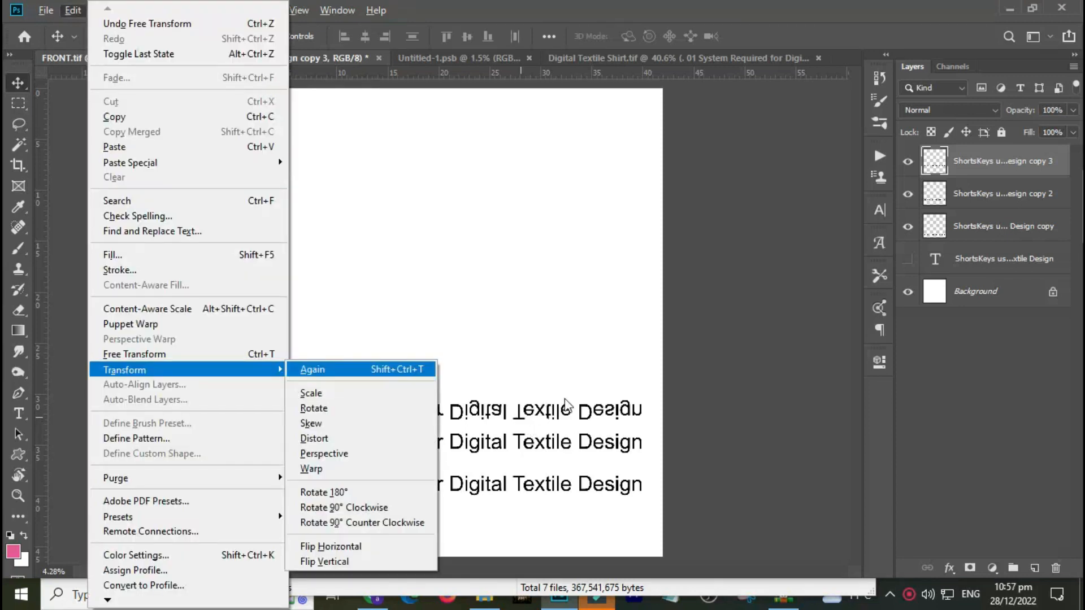
{"action": "key", "text": "alt+h"}
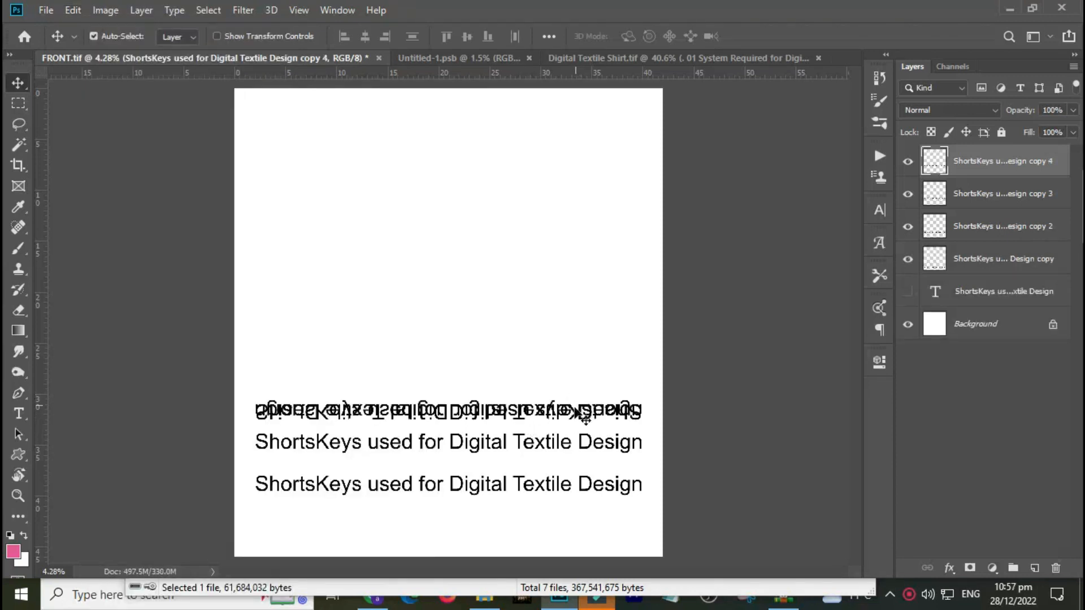
{"action": "key", "text": "ctrl+t"}
{"action": "left_click_drag", "start_coordinate": [584, 415], "coordinate": [585, 382]}
{"action": "key", "text": "Return"}
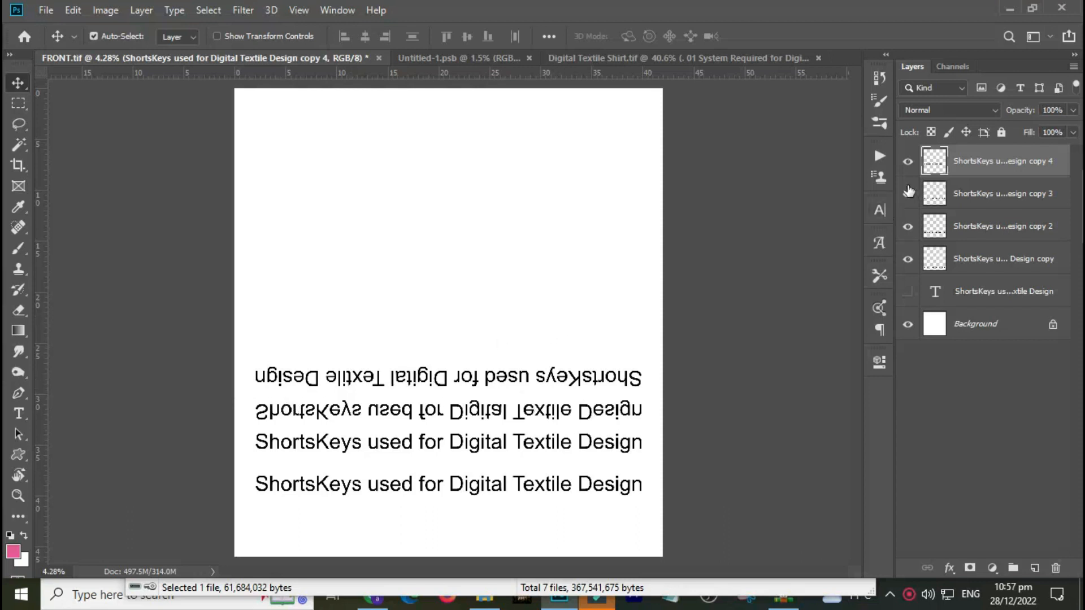
- Try rotating the topmost text copy 90° counter clockwise and undo the rotation
{"action": "key", "text": "alt+e"}
{"action": "key", "text": "a"}
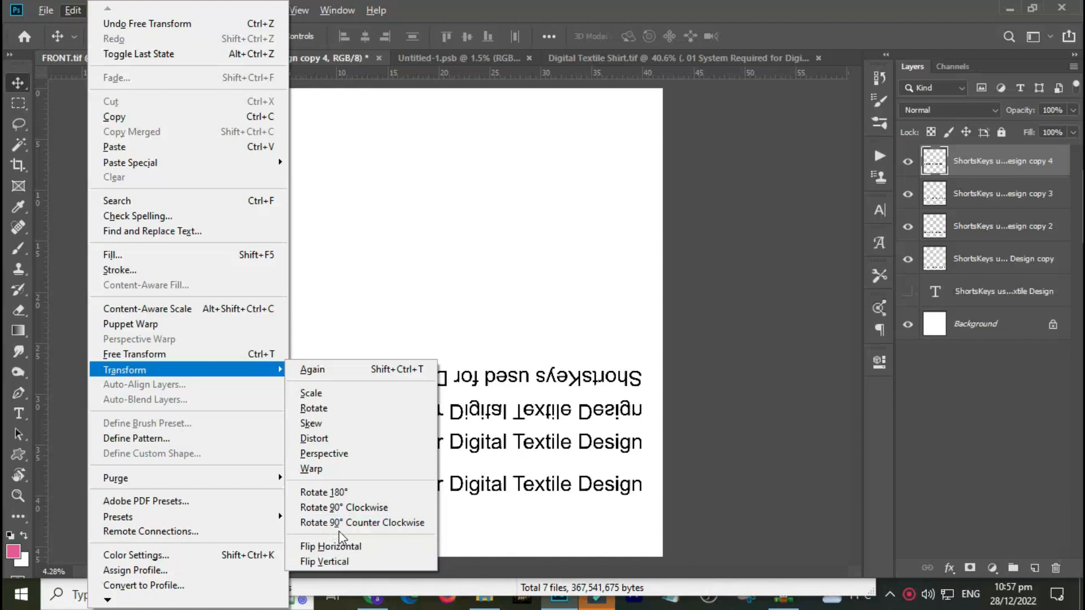
{"action": "key", "text": "Escape"}
{"action": "key", "text": "Escape"}
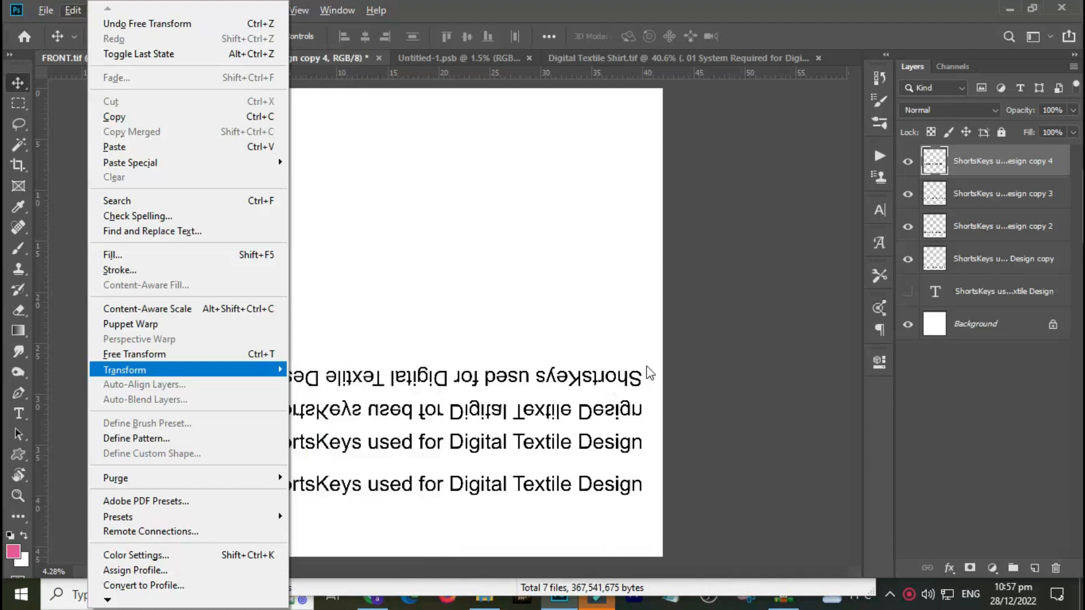
{"action": "key", "text": "alt+e"}
{"action": "key", "text": "a"}
{"action": "key", "text": "0"}
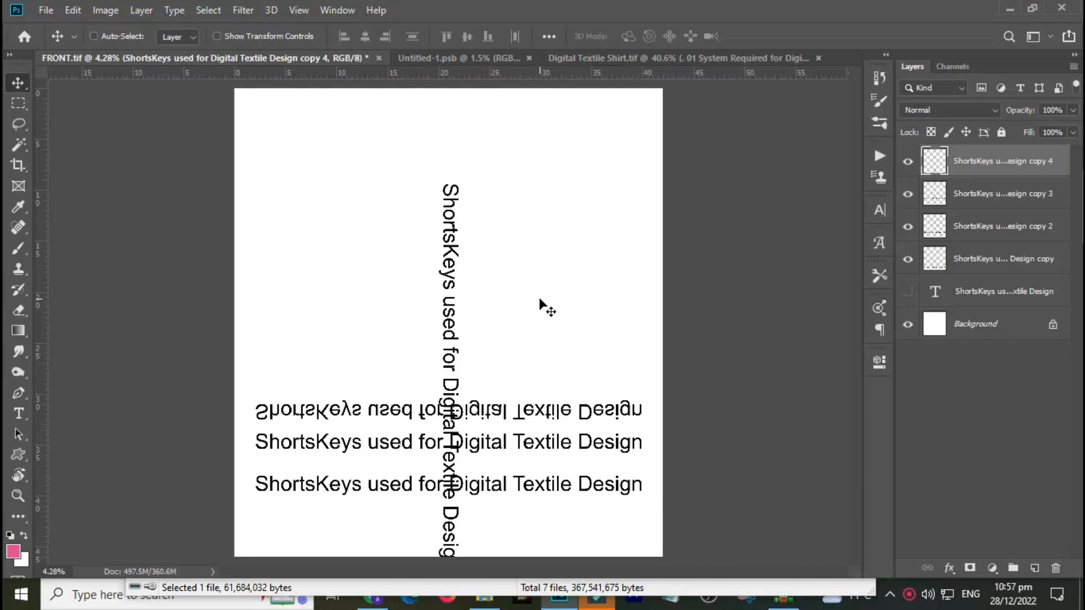
{"action": "key", "text": "ctrl+shift+t"}
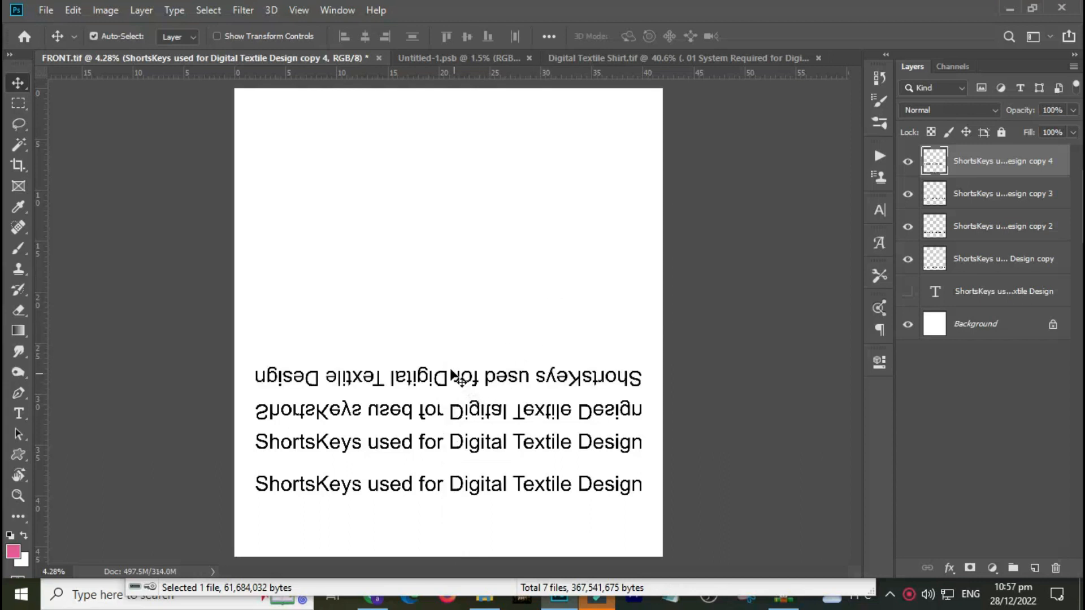
- With the other three text copies hidden, add a vertical mirror across the full canvas to the copy 4 layer and move both lines slightly down
{"action": "left_click_drag", "start_coordinate": [907, 193], "coordinate": [907, 259]}
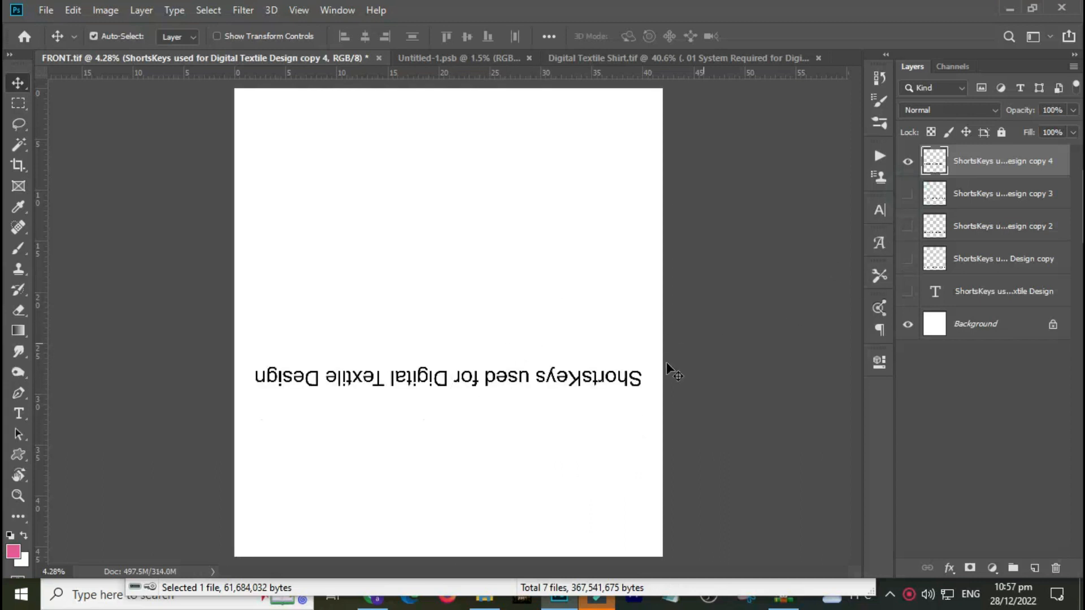
{"action": "key", "text": "ctrl+a"}
{"action": "key", "text": "alt+e"}
{"action": "key", "text": "a"}
{"action": "key", "text": "v"}
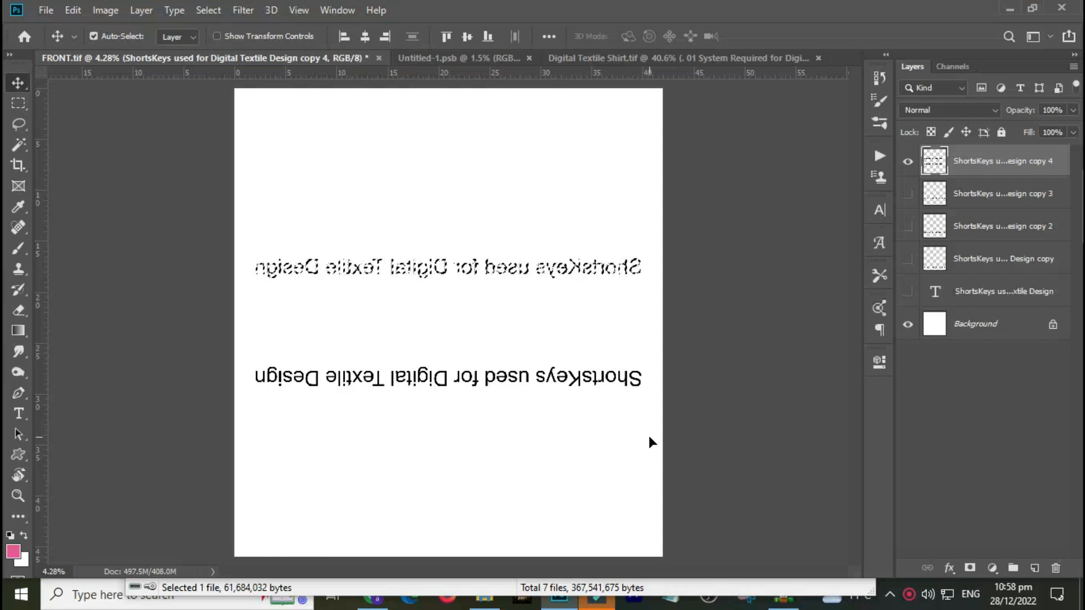
{"action": "key", "text": "ctrl+d"}
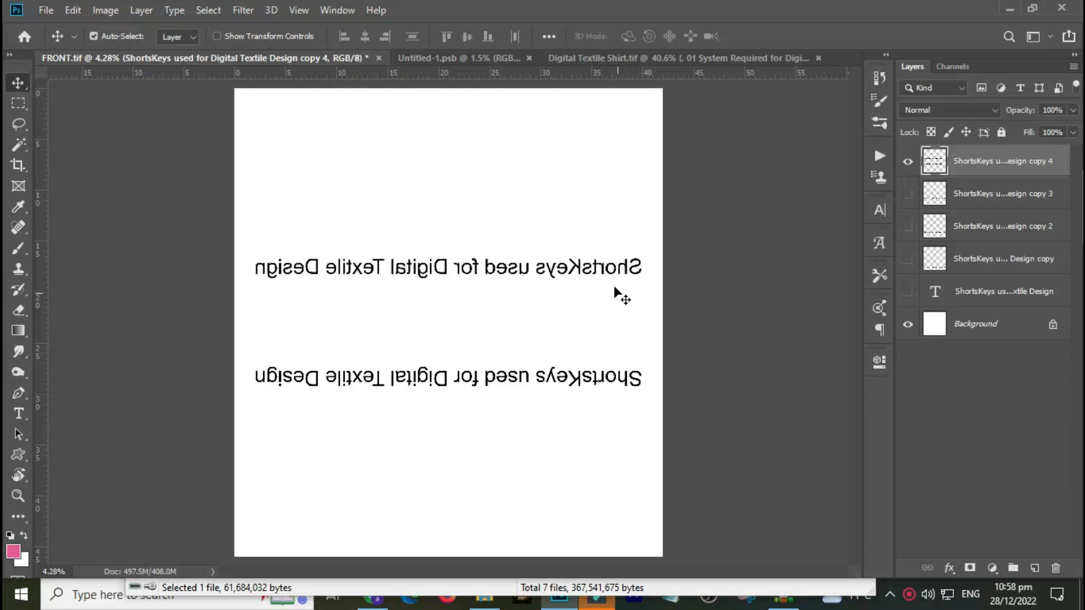
{"action": "left_click_drag", "start_coordinate": [491, 269], "coordinate": [502, 281]}
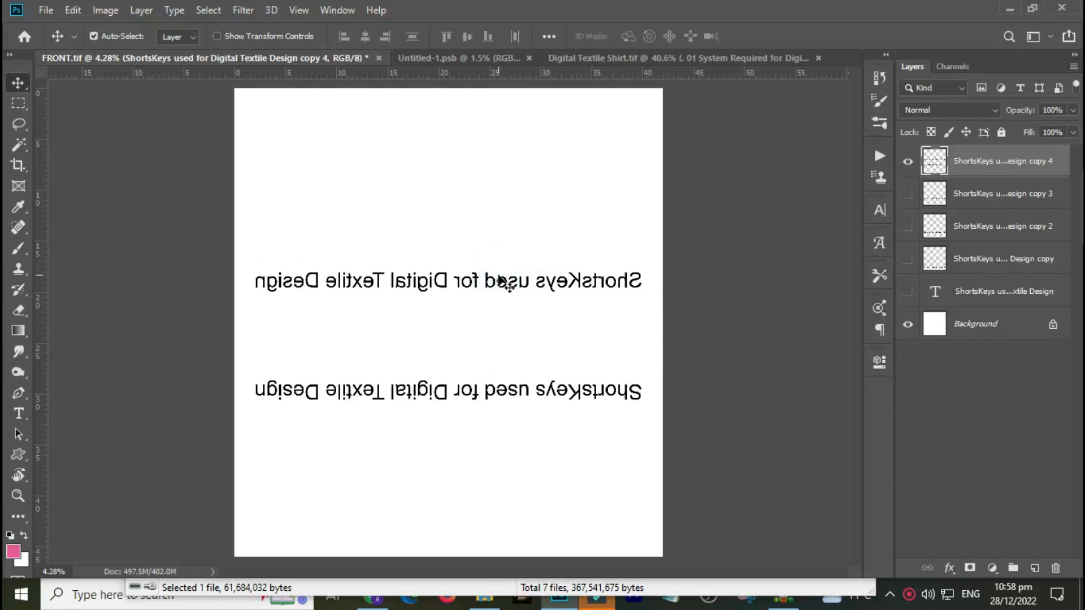
- Open the Threshold adjustment for the copy 4 layer and dismiss it without applying
{"action": "key", "text": "alt+i"}
{"action": "key", "text": "a"}
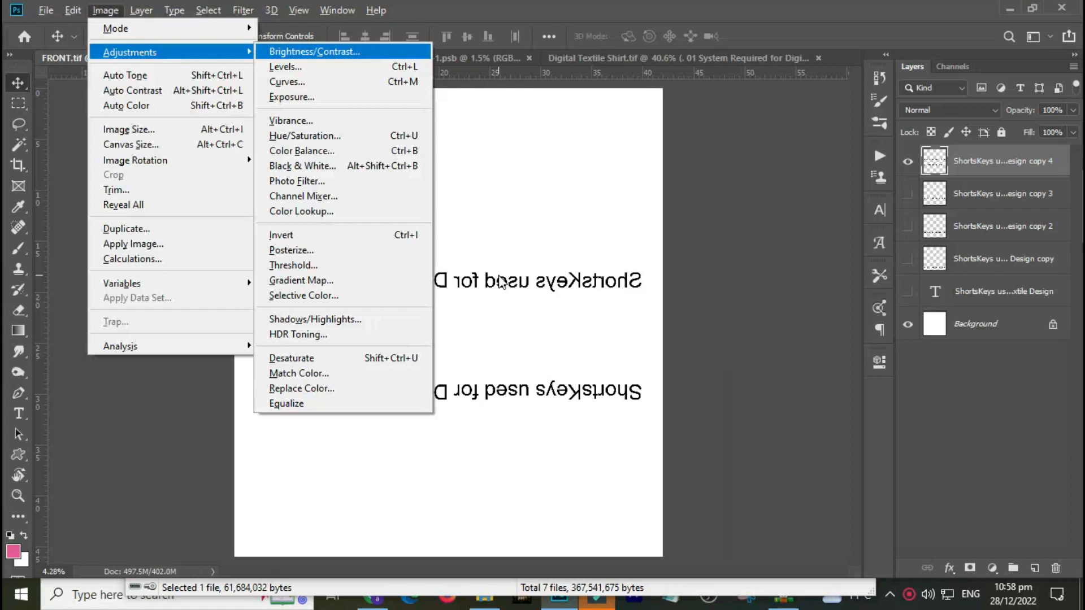
{"action": "key", "text": "t"}
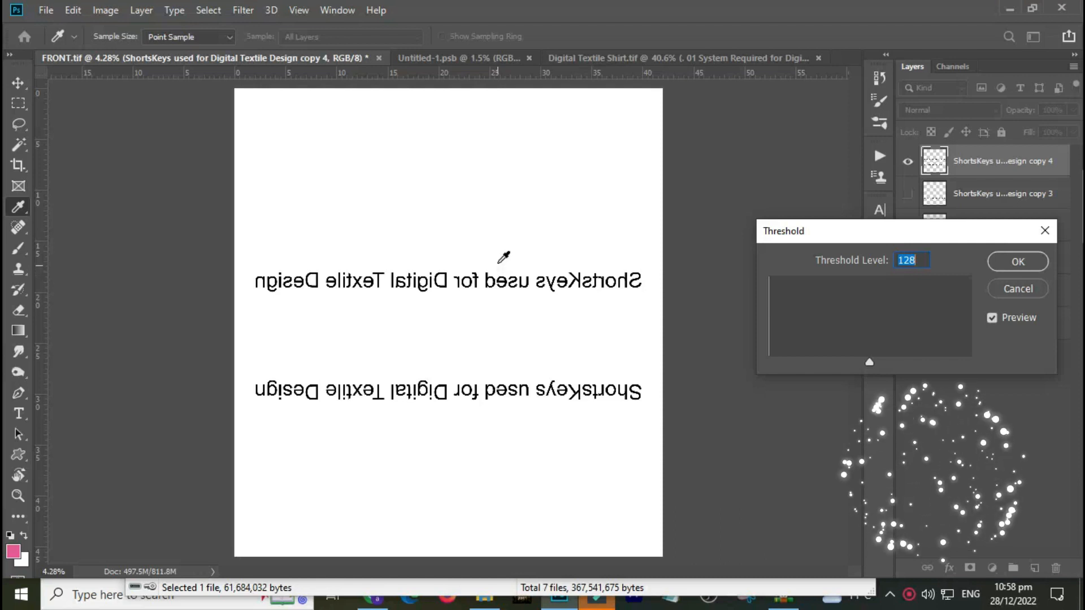
{"action": "key", "text": "Escape"}
{"action": "key", "text": "v"}
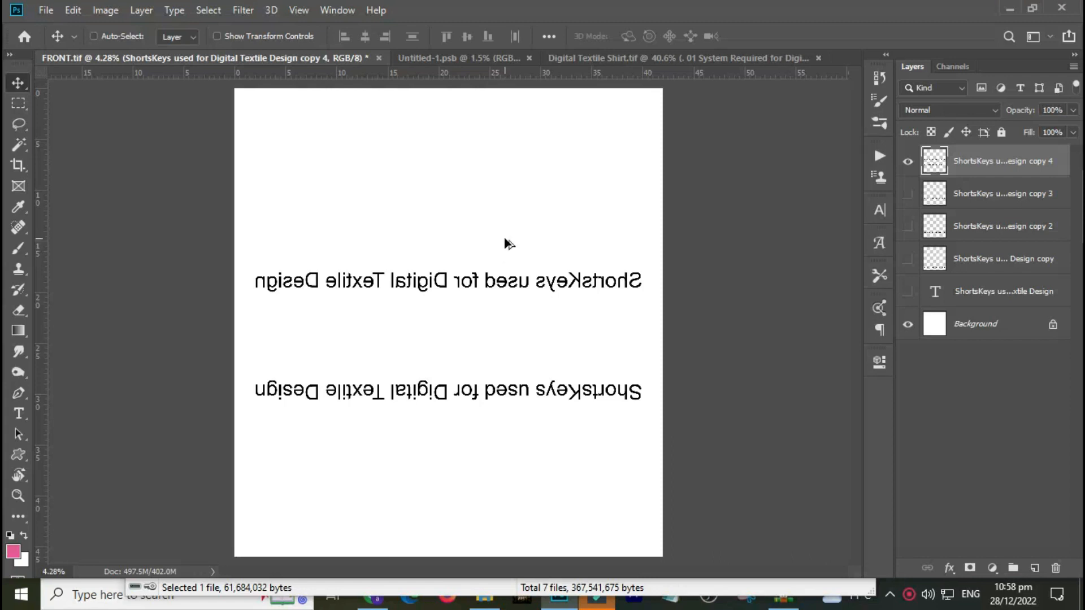
- Try extending the canvas height by a relative 12 inches with the anchor at top centre
{"action": "key", "text": "ctrl+alt+c"}
{"action": "left_click_drag", "start_coordinate": [603, 133], "coordinate": [565, 138]}
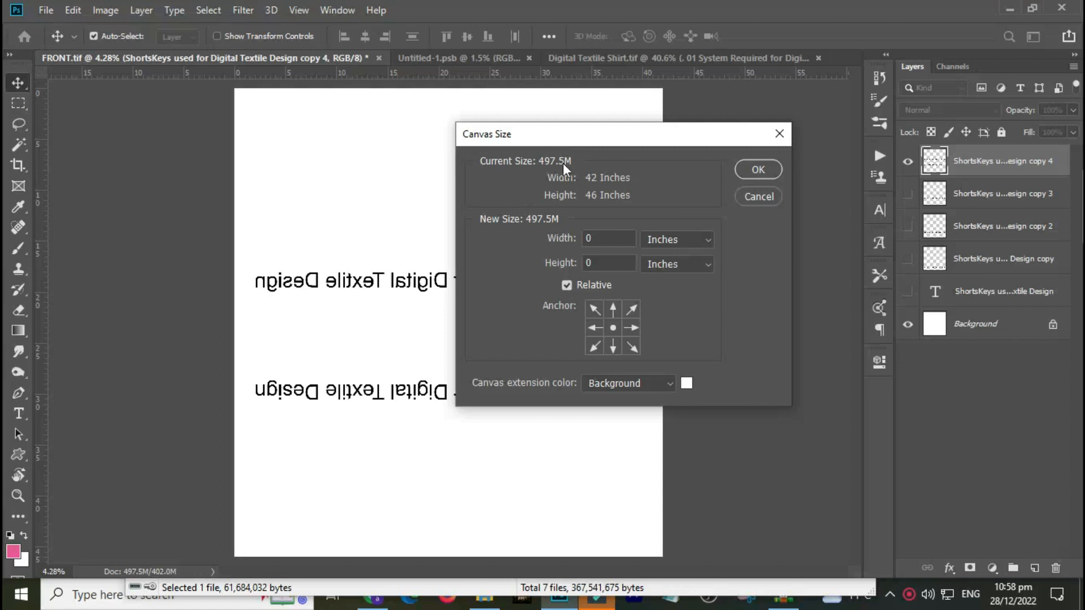
{"action": "double_click", "coordinate": [595, 263]}
{"action": "type", "text": "12"}
{"action": "left_click", "coordinate": [610, 310]}
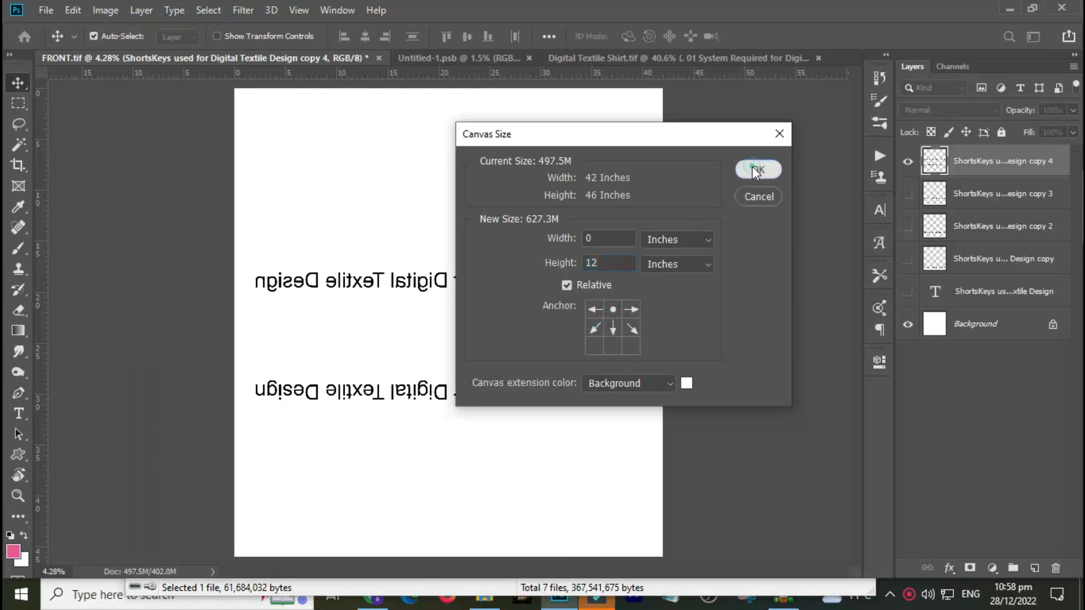
{"action": "left_click", "coordinate": [751, 166]}
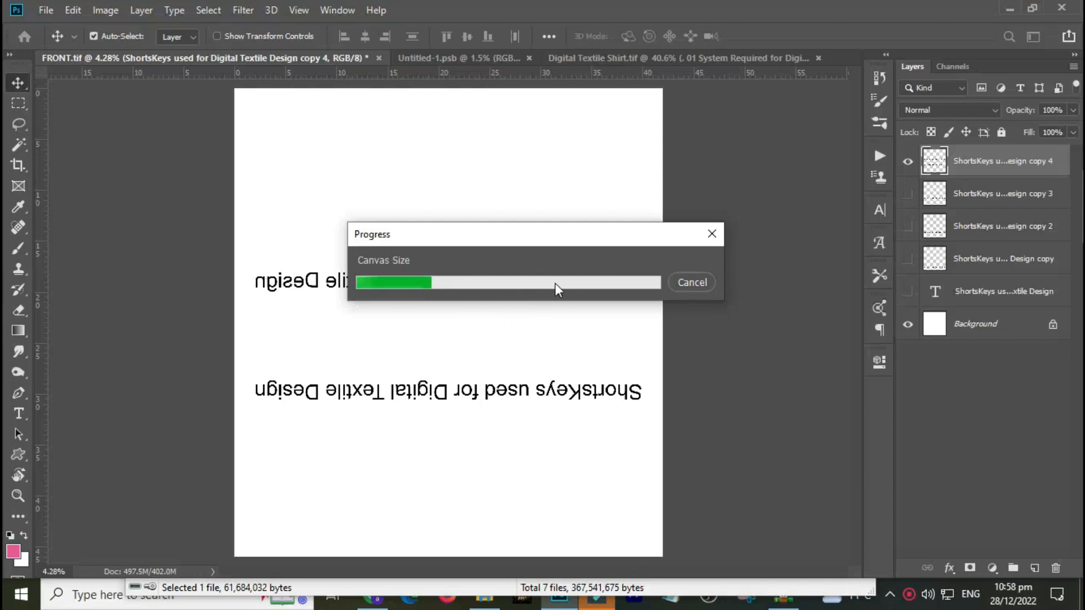
- Extend the canvas height by a relative 2 inches from the top-centre anchor and undo the change
{"action": "key", "text": "ctrl+alt+c"}
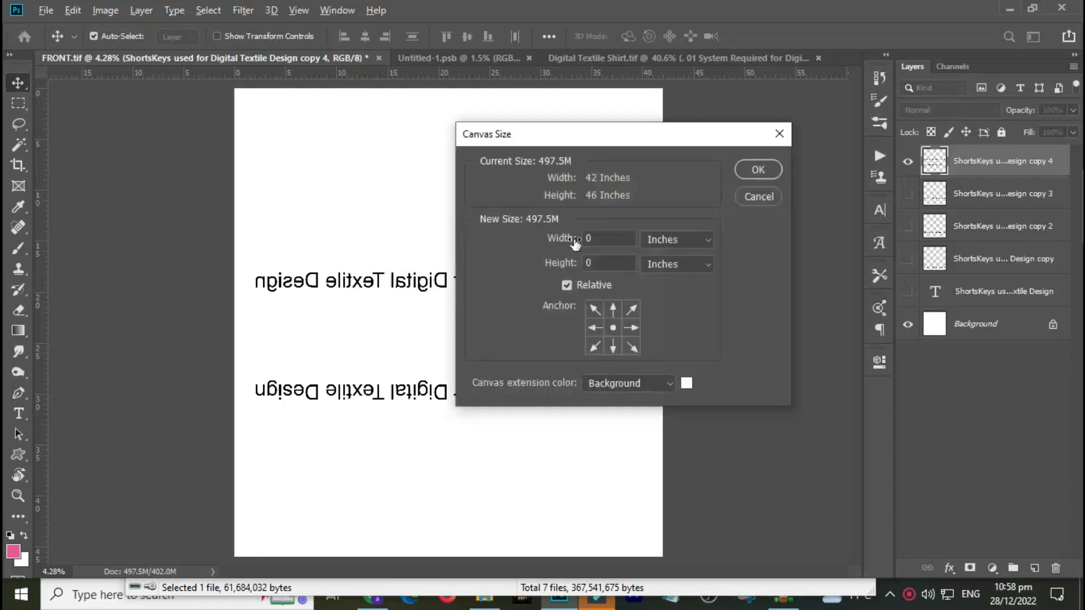
{"action": "double_click", "coordinate": [595, 261]}
{"action": "type", "text": "2"}
{"action": "left_click", "coordinate": [614, 309]}
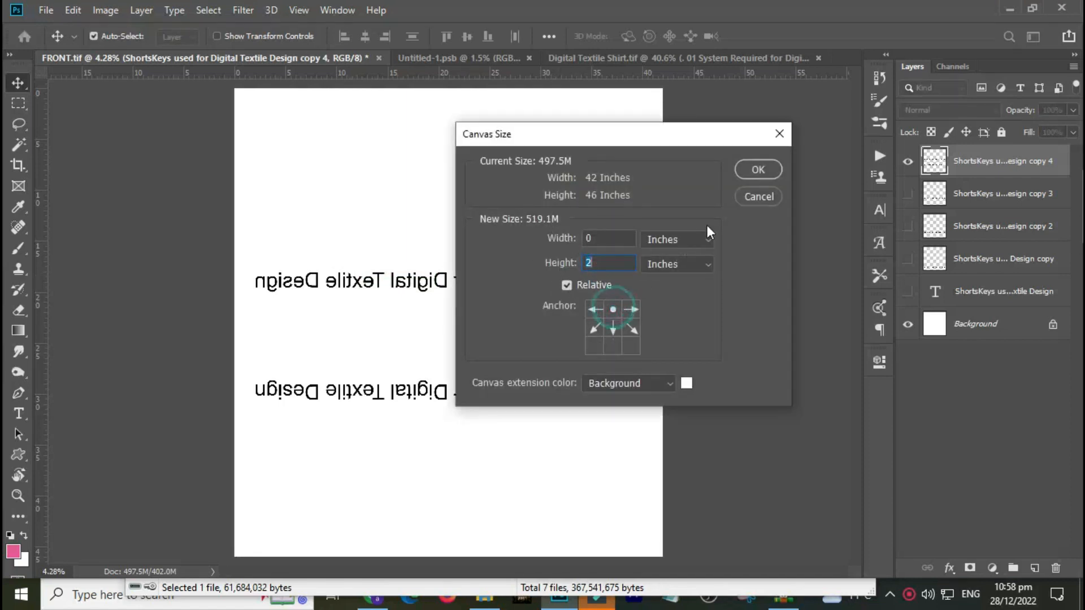
{"action": "left_click", "coordinate": [751, 164]}
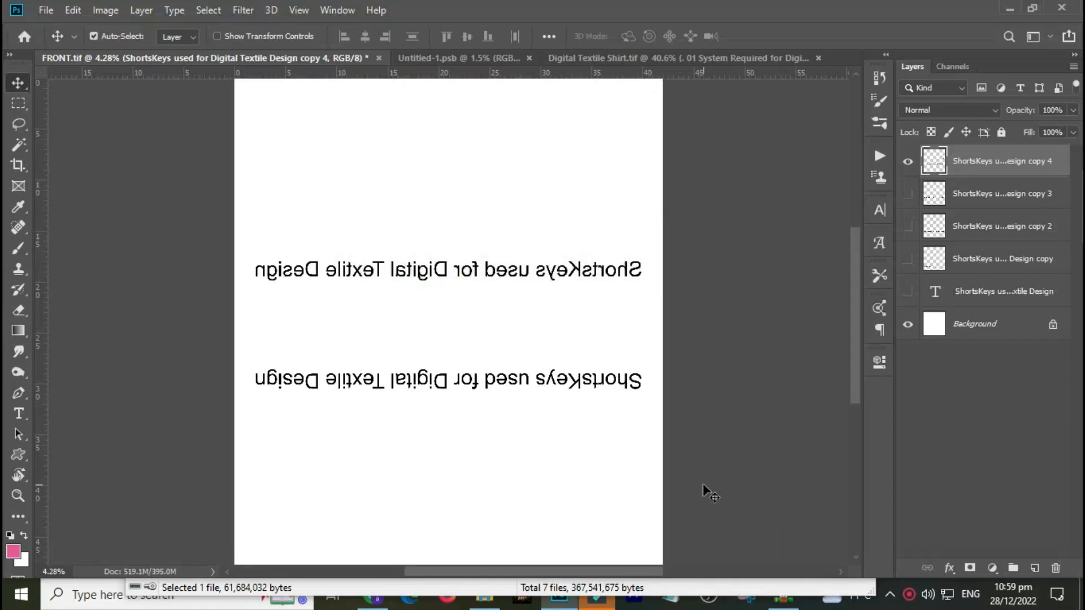
{"action": "left_click_drag", "start_coordinate": [856, 370], "coordinate": [841, 404]}
{"action": "key", "text": "ctrl+z"}
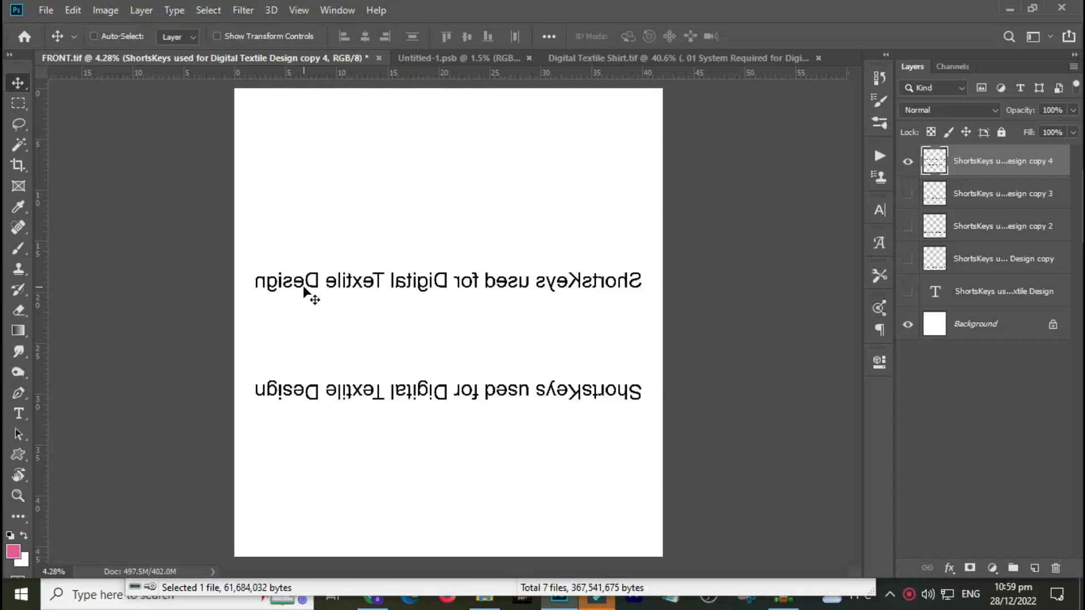
- Examine the resampling options in the Image Size settings and close them without applying changes
{"action": "key", "text": "ctrl+alt+i"}
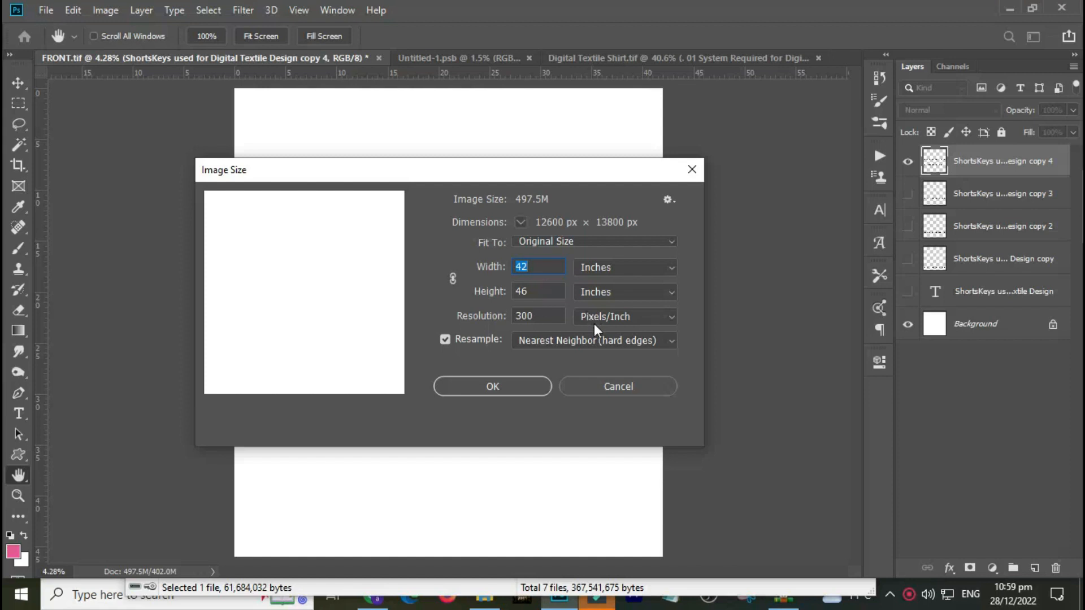
{"action": "left_click", "coordinate": [550, 338]}
{"action": "left_click", "coordinate": [548, 340]}
{"action": "left_click", "coordinate": [605, 387]}
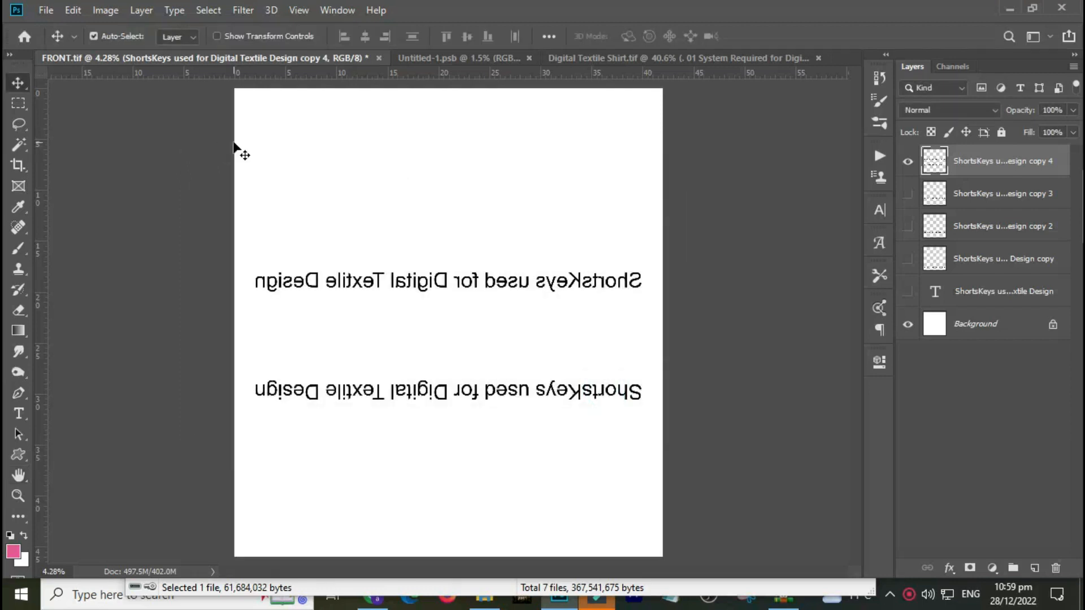